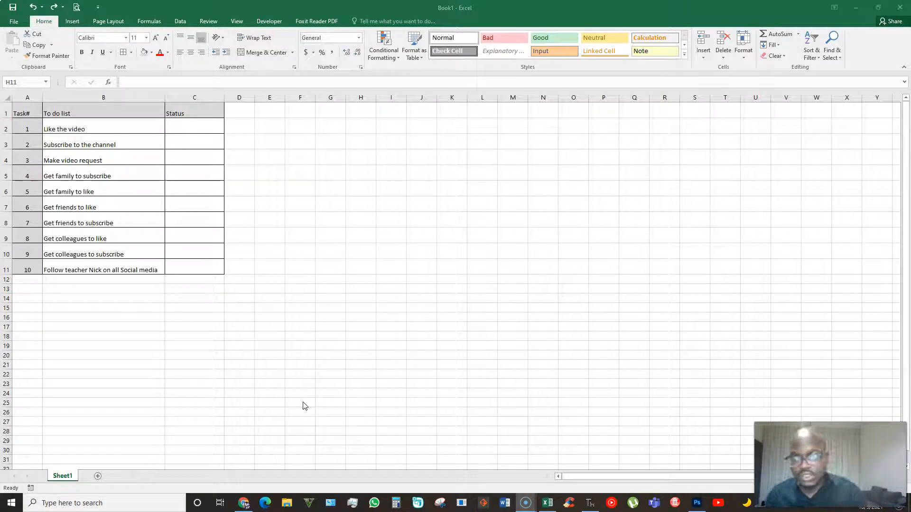
# Review the tasks in the To do list column from B2 down to B11.
pyautogui.click(73, 129)
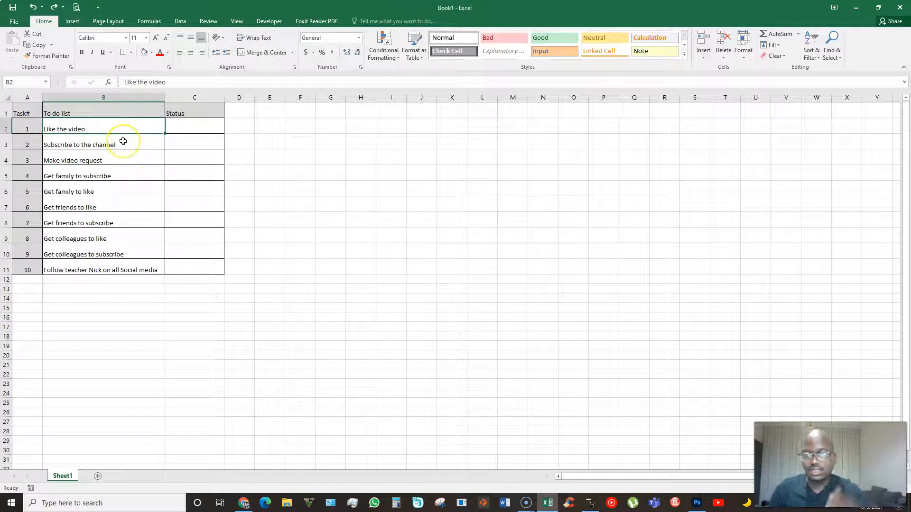
pyautogui.click(123, 141)
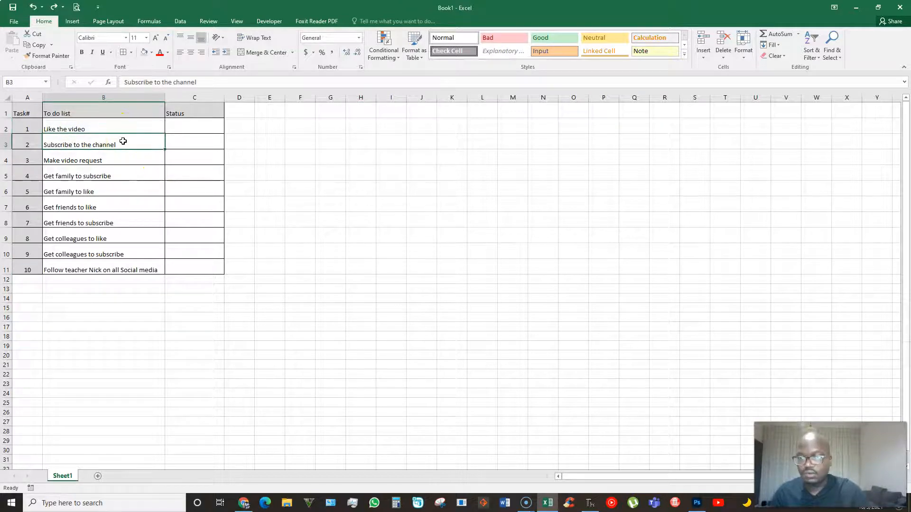
pyautogui.press('Down')
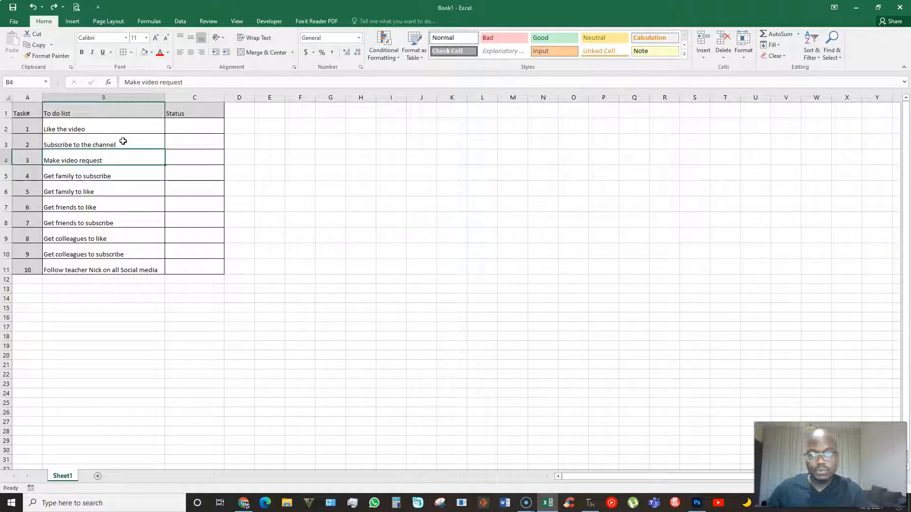
pyautogui.press('Down')
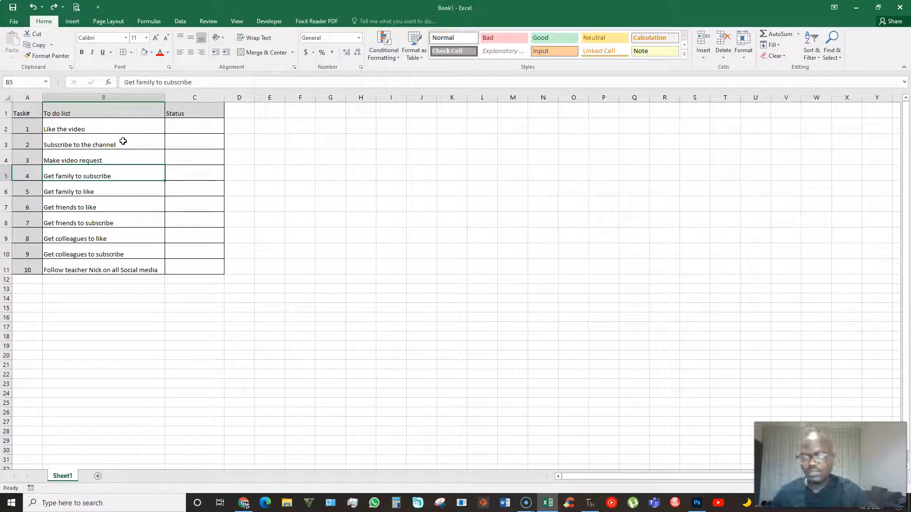
pyautogui.press('Down')
pyautogui.press('Down')
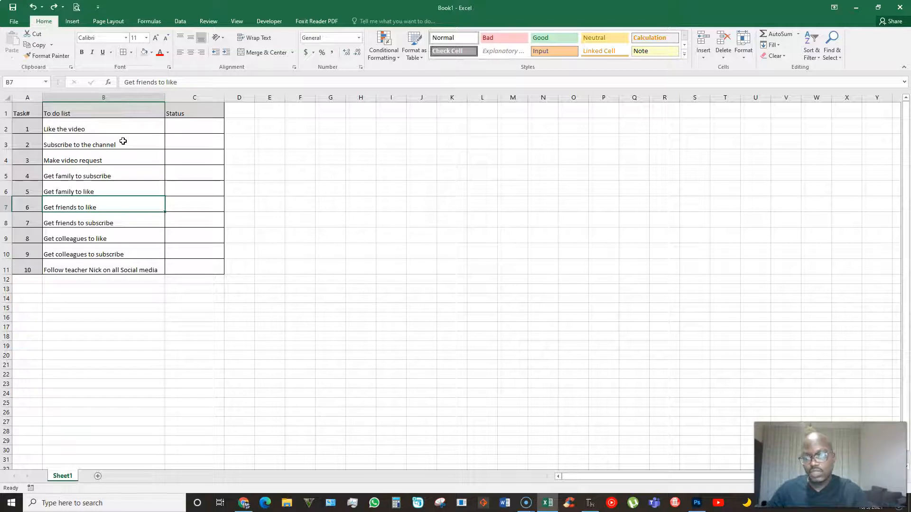
pyautogui.press('Down')
pyautogui.press('Down')
pyautogui.press('Down')
pyautogui.press('Down')
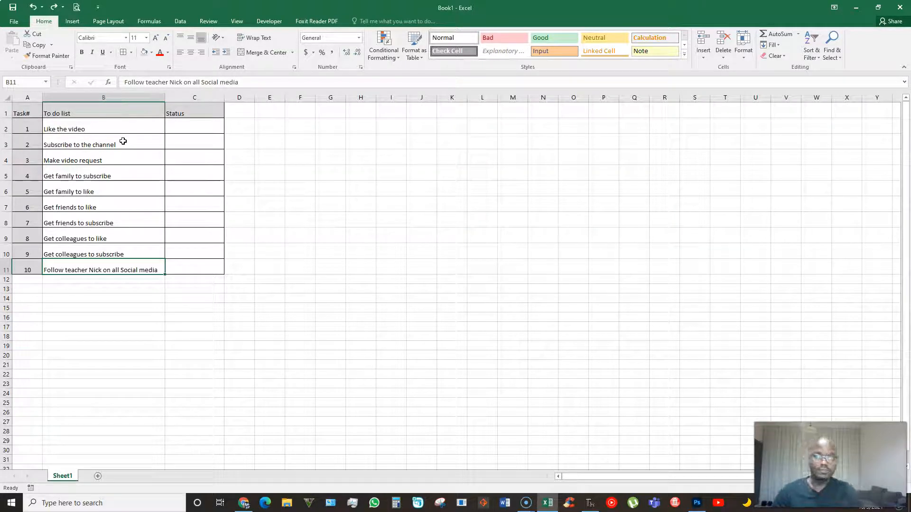
pyautogui.click(76, 128)
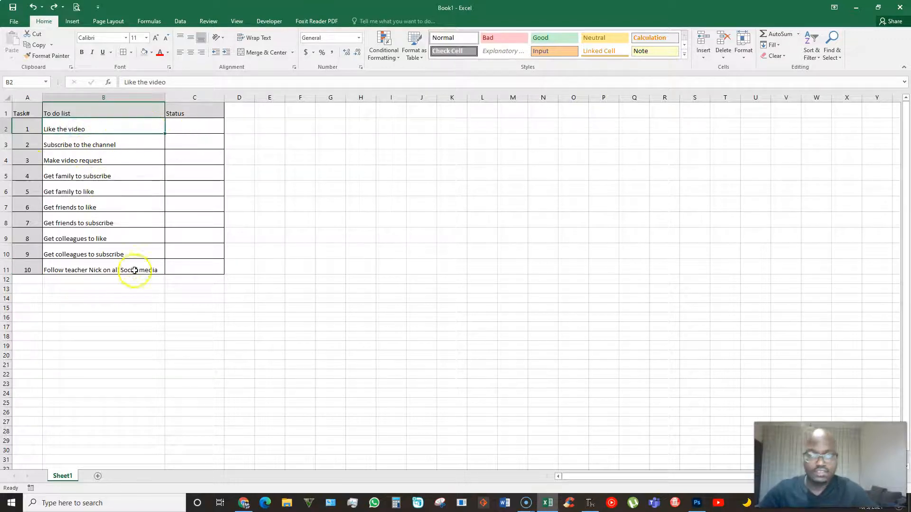
pyautogui.click(89, 145)
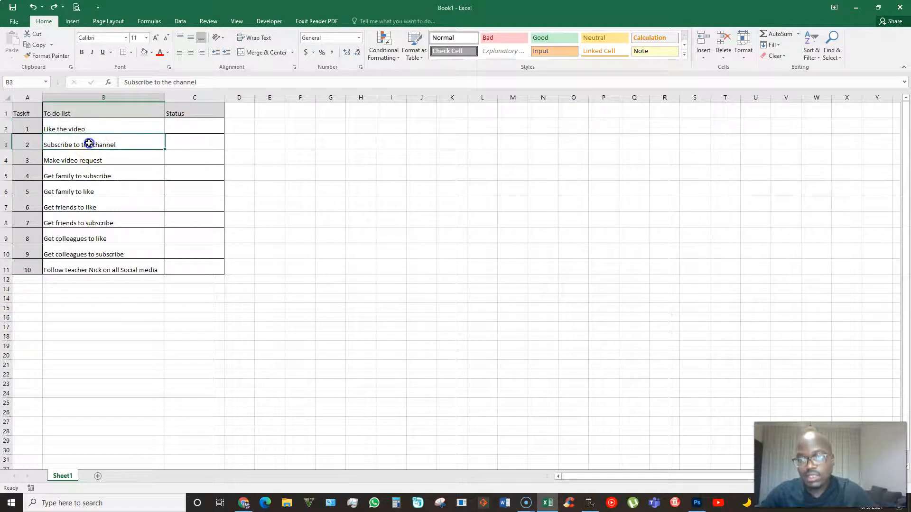
# Colour the text of "Like the video", "Make video request" and "Get family to like" red.
pyautogui.click(75, 128)
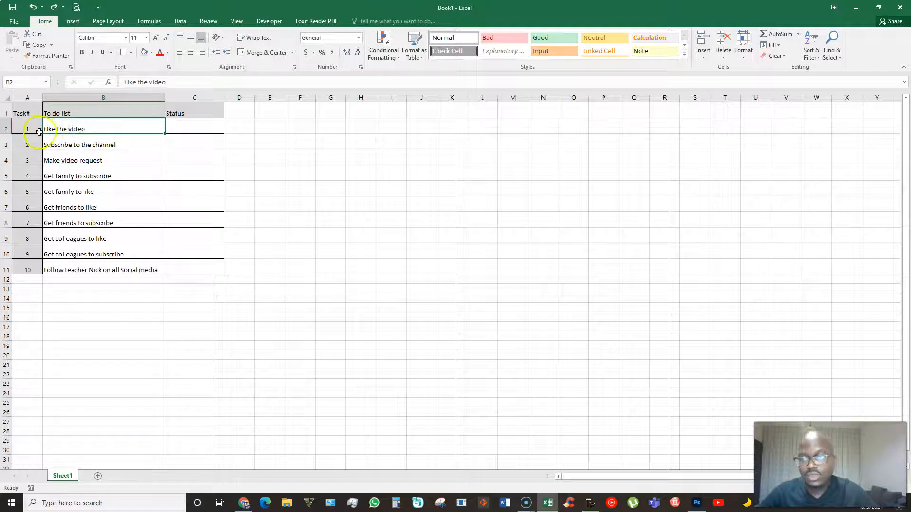
pyautogui.click(159, 53)
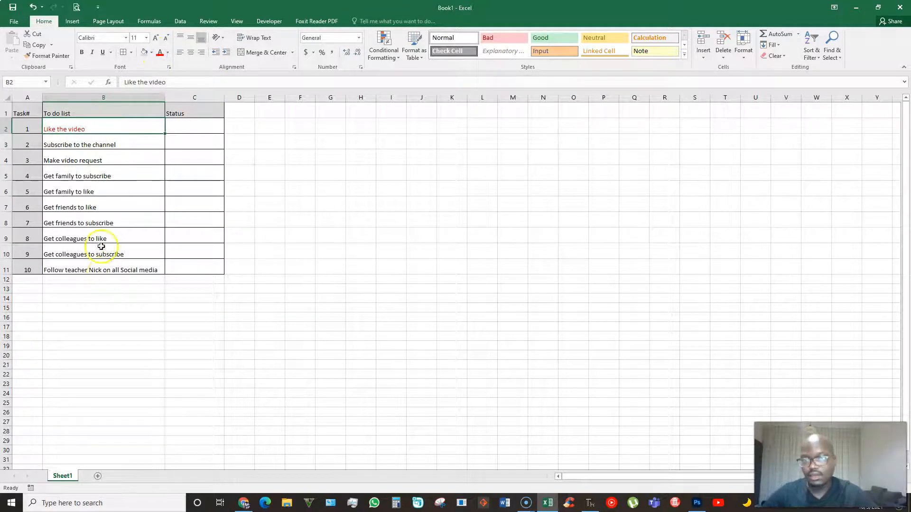
pyautogui.click(69, 163)
pyautogui.click(160, 53)
pyautogui.click(87, 191)
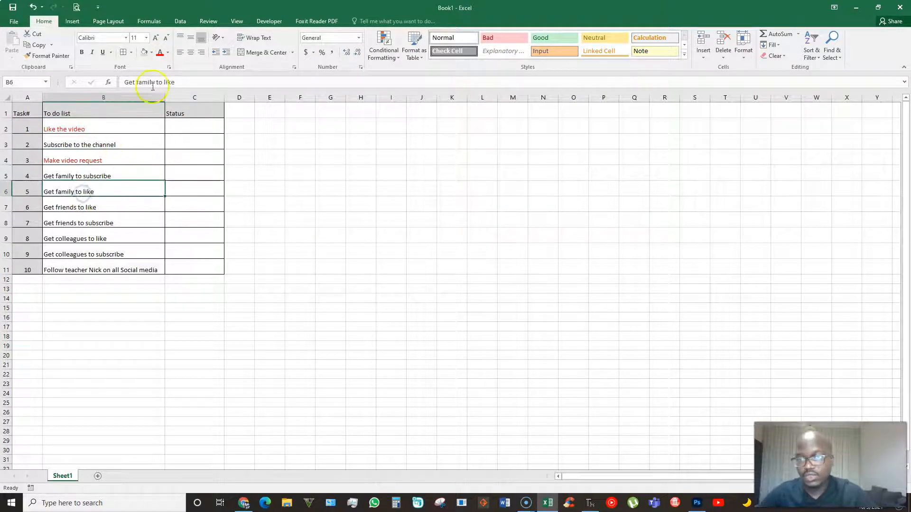
pyautogui.click(160, 53)
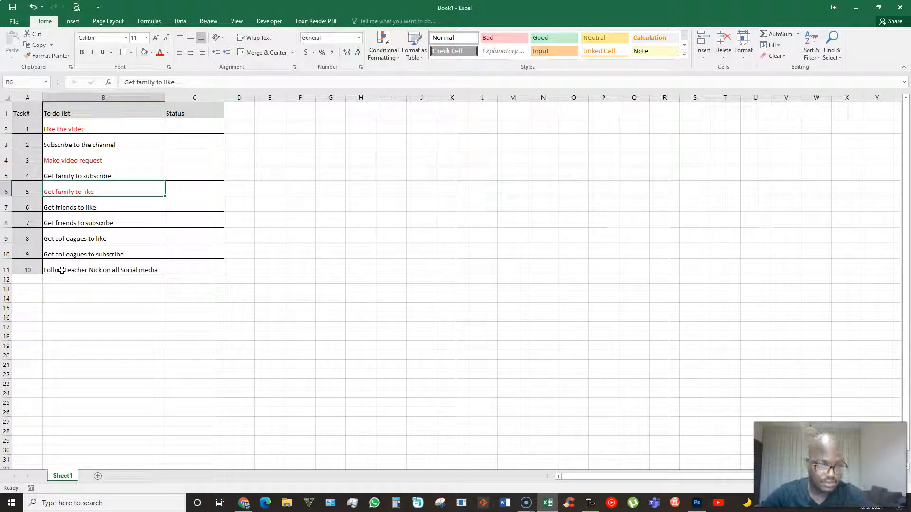
# Undo the three red font colour changes in the To do list column.
pyautogui.hotkey('ctrl', 'z')
pyautogui.hotkey('ctrl', 'z')
pyautogui.hotkey('ctrl', 'z')
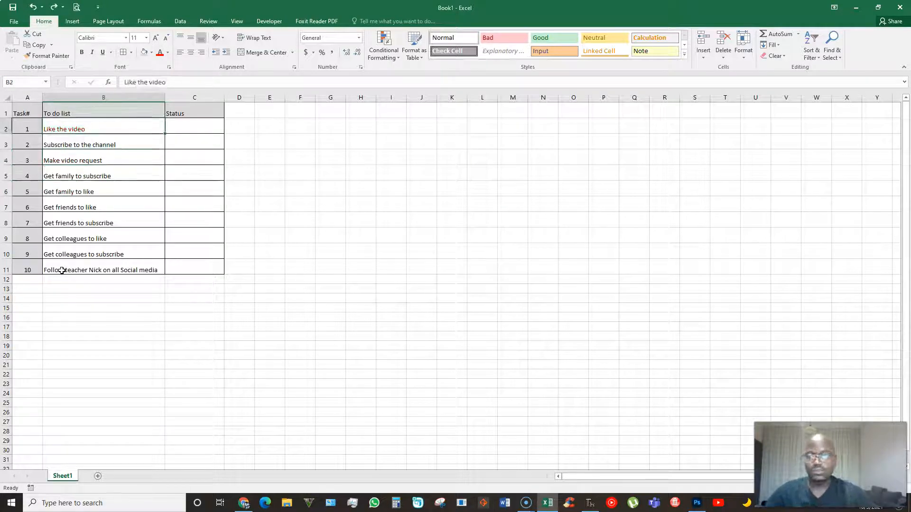
# Select cell C2 and remove the Developer tab from the ribbon through the ribbon customization settings.
pyautogui.click(190, 126)
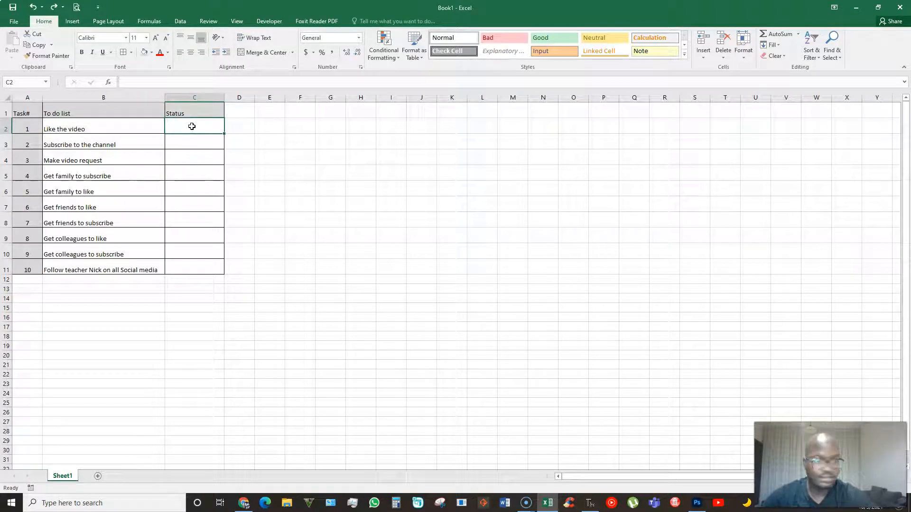
pyautogui.click(271, 22)
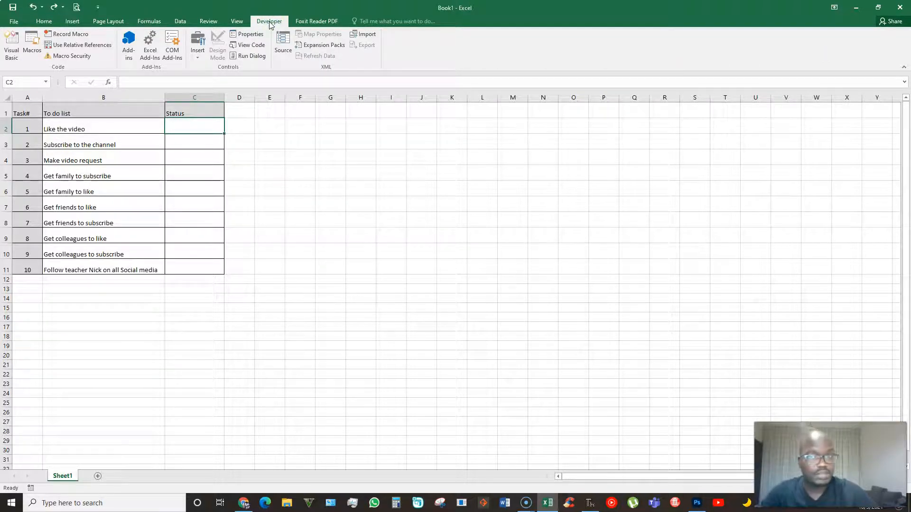
pyautogui.rightClick(270, 24)
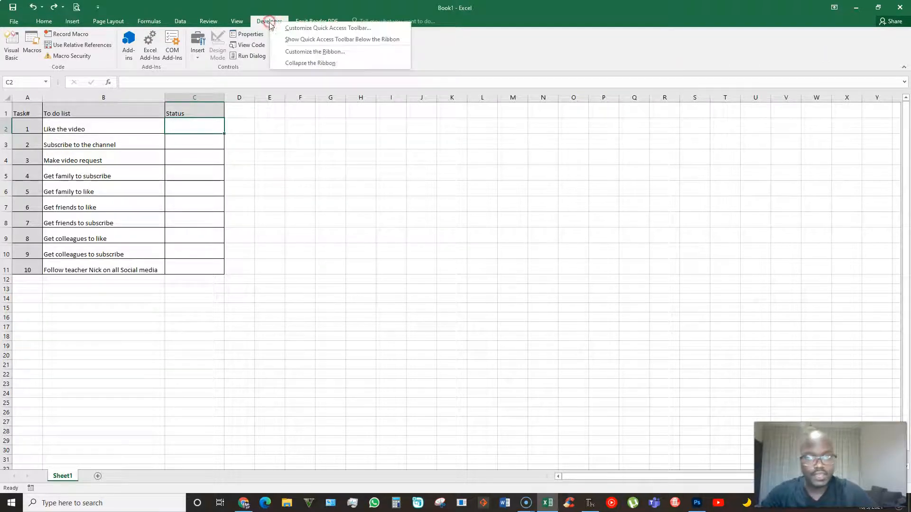
pyautogui.click(302, 54)
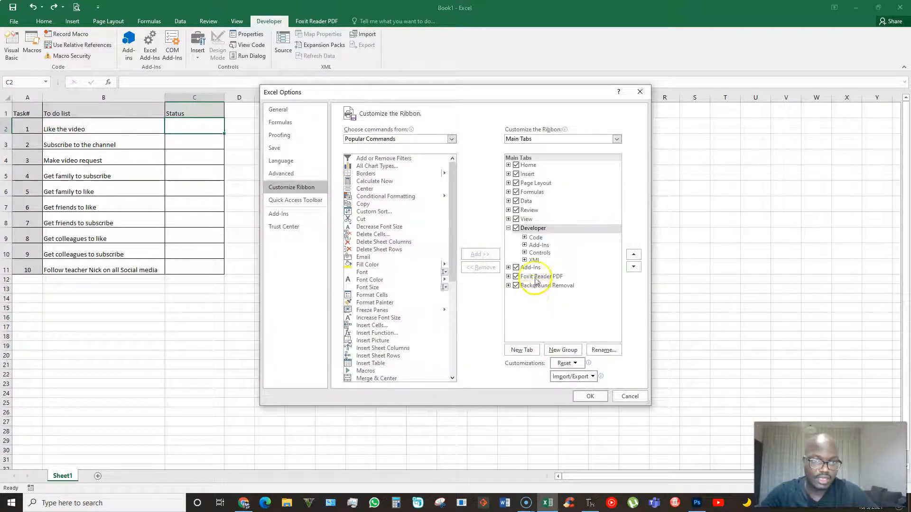
pyautogui.click(516, 228)
pyautogui.click(589, 396)
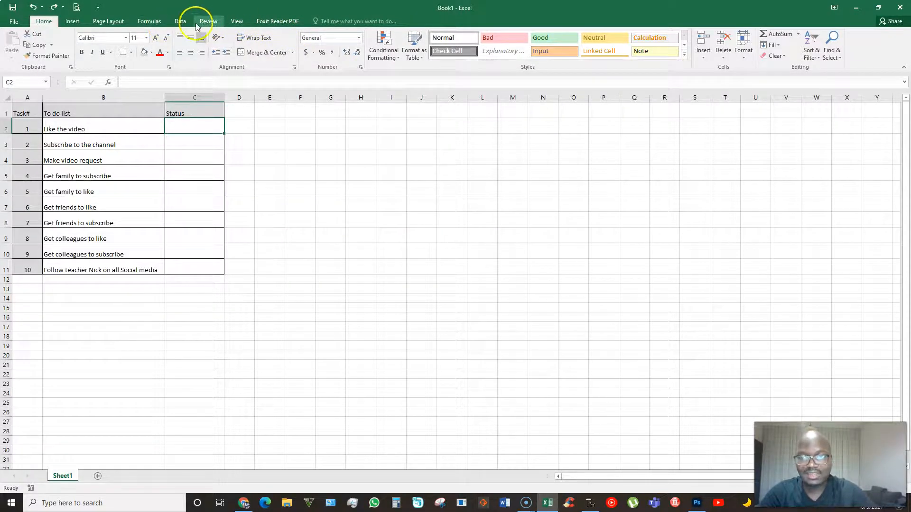
# Restore the Developer tab on the ribbon through the ribbon customization settings.
pyautogui.rightClick(208, 22)
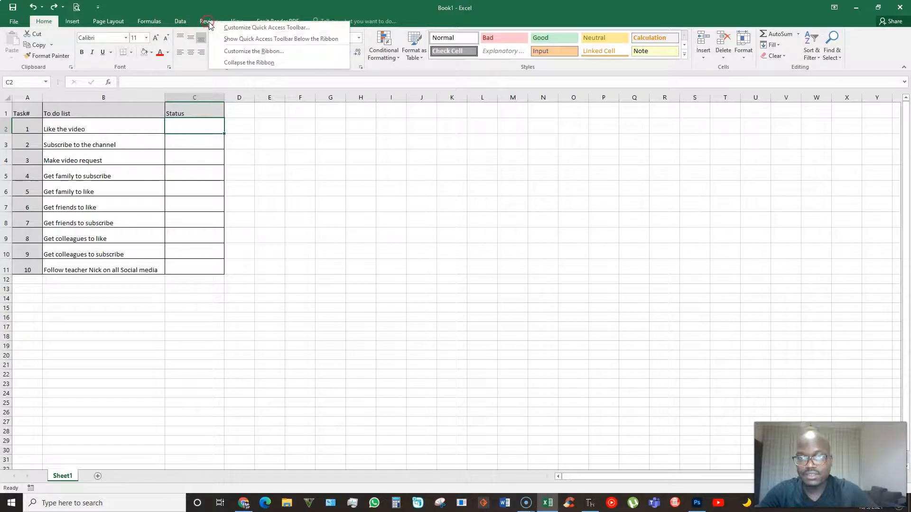
pyautogui.click(252, 53)
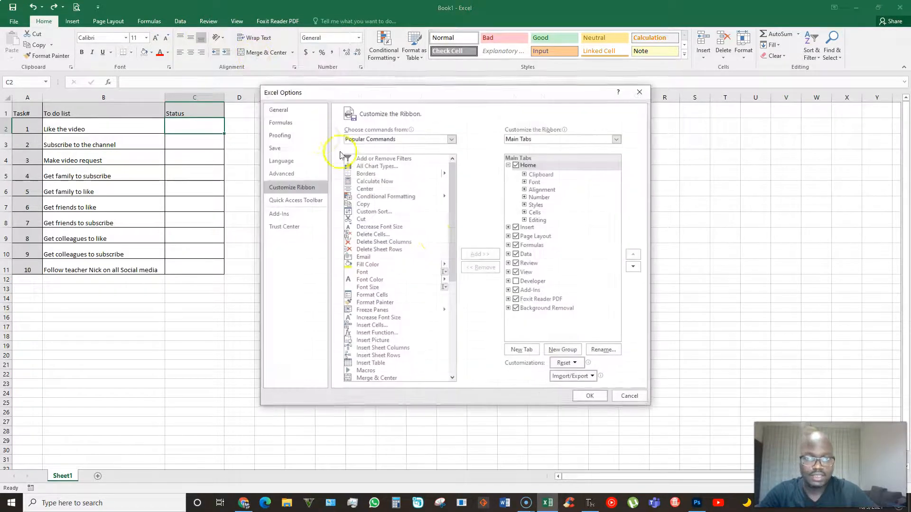
pyautogui.click(516, 282)
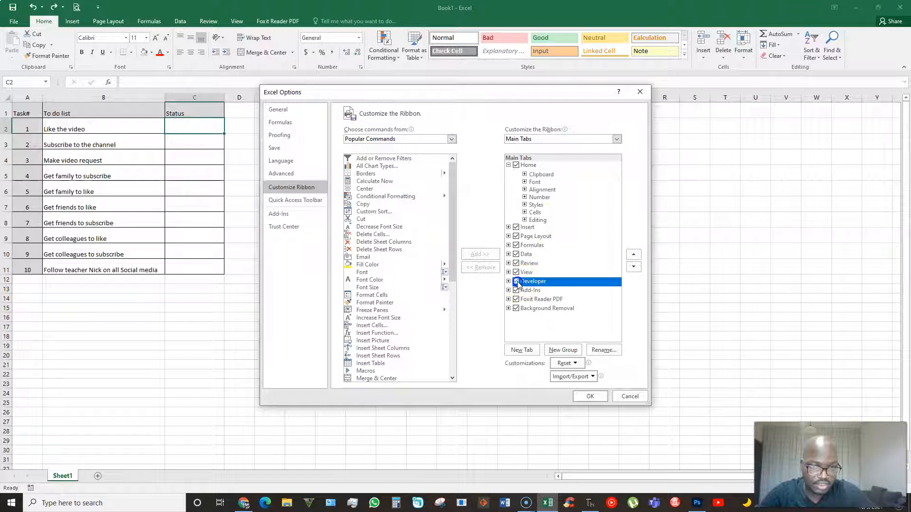
pyautogui.click(588, 397)
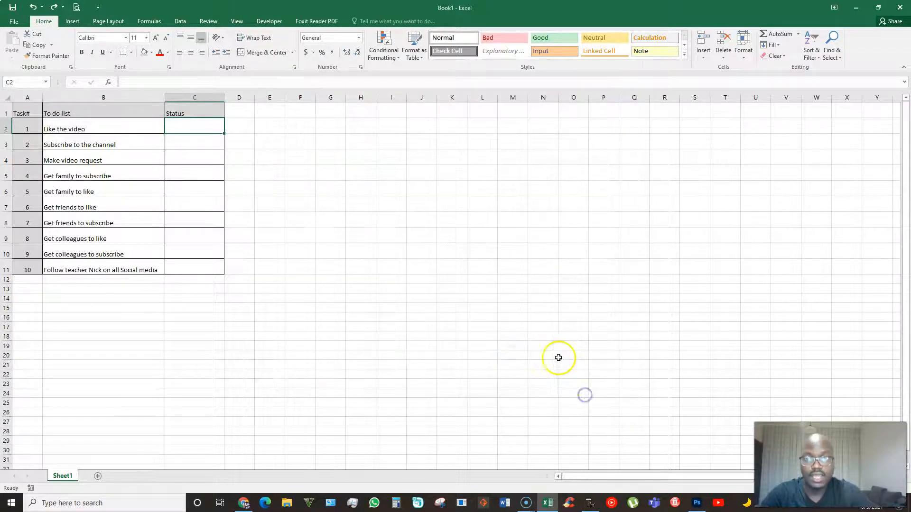
# Insert a form-control check box in cell C2 beside "Like the video" and change its label to "Done".
pyautogui.click(271, 23)
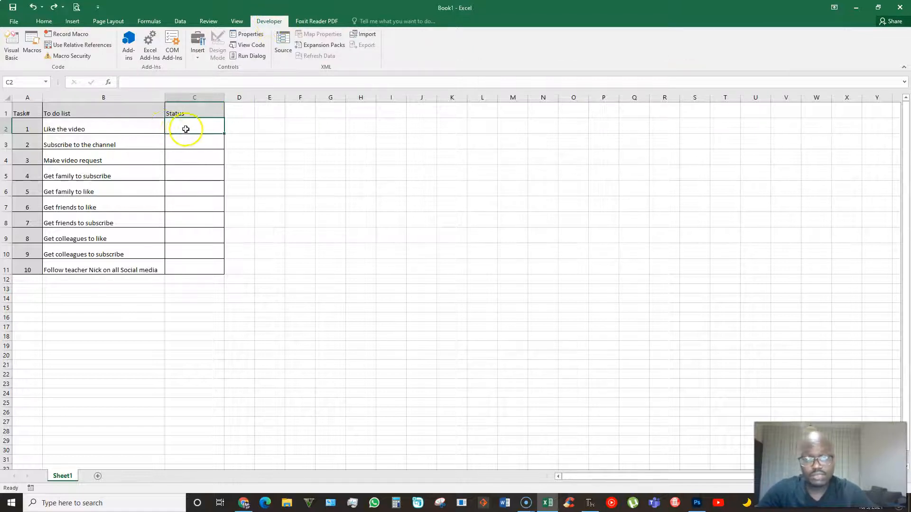
pyautogui.click(198, 60)
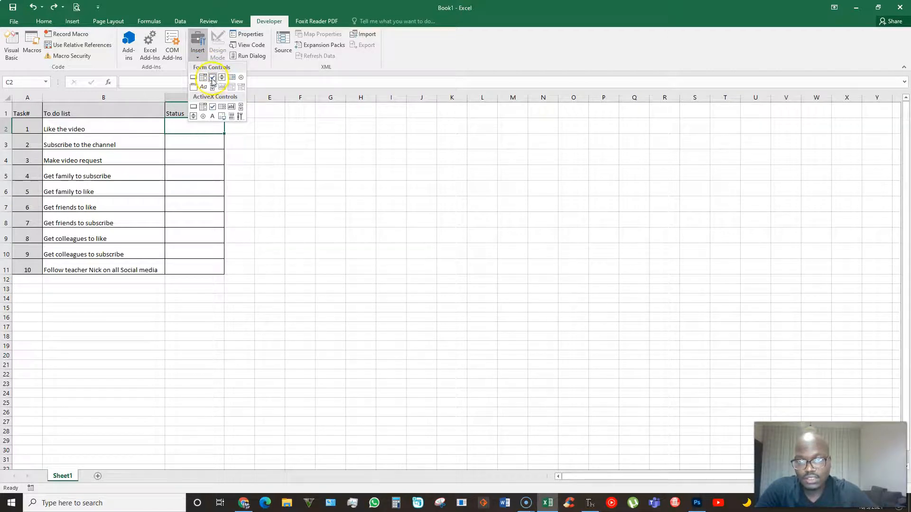
pyautogui.click(212, 78)
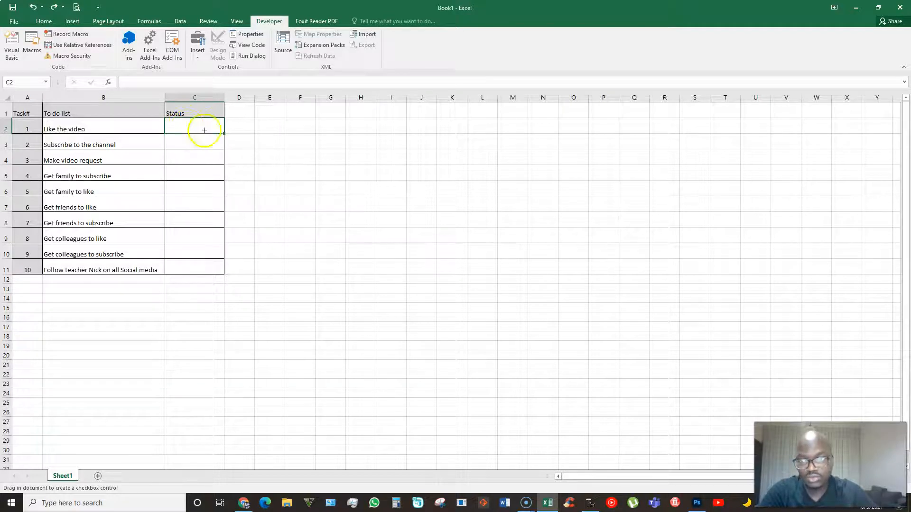
pyautogui.moveTo(167, 119); pyautogui.dragTo(203, 125)
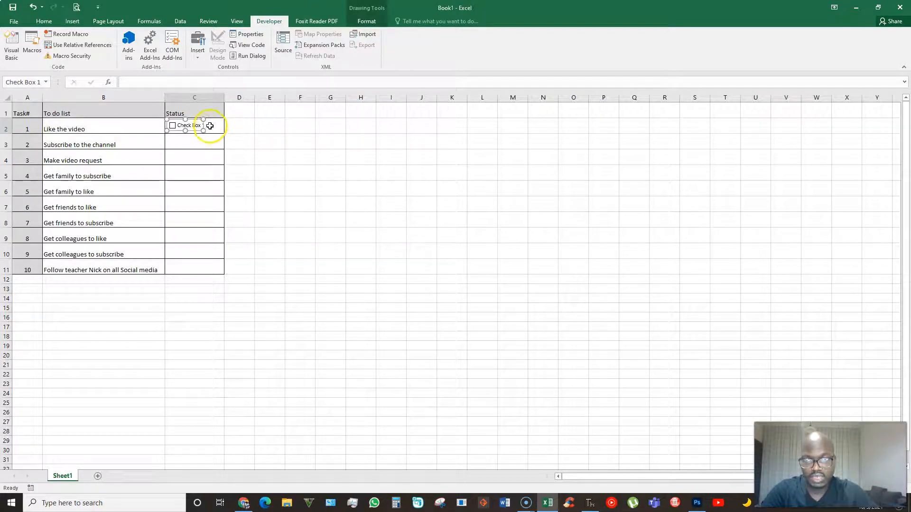
pyautogui.click(179, 125)
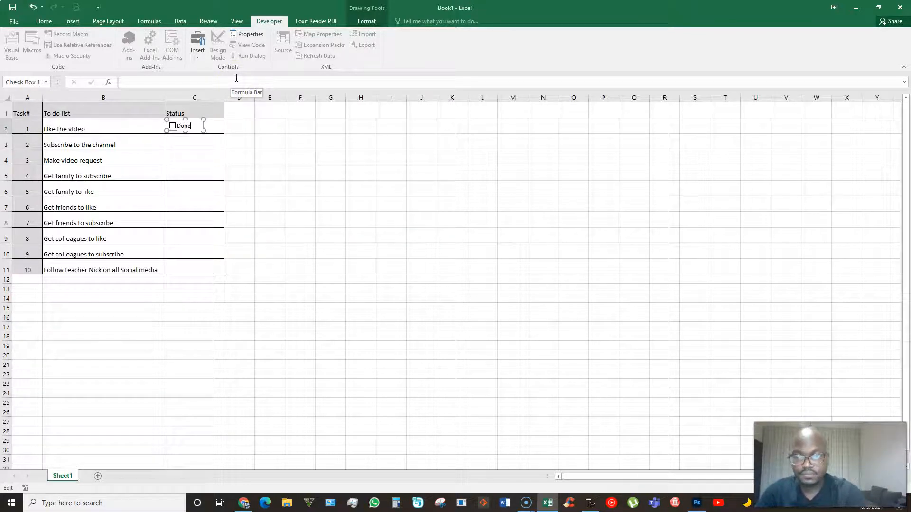
pyautogui.click(240, 127)
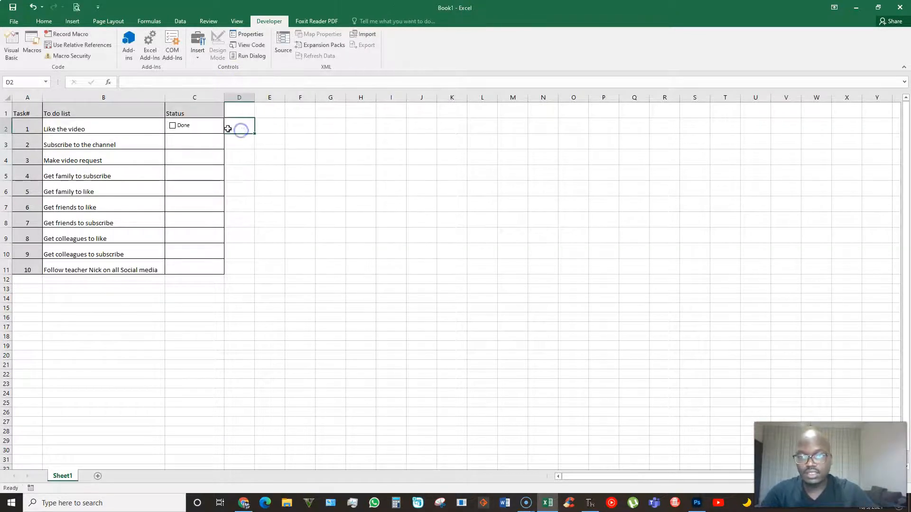
pyautogui.click(211, 126)
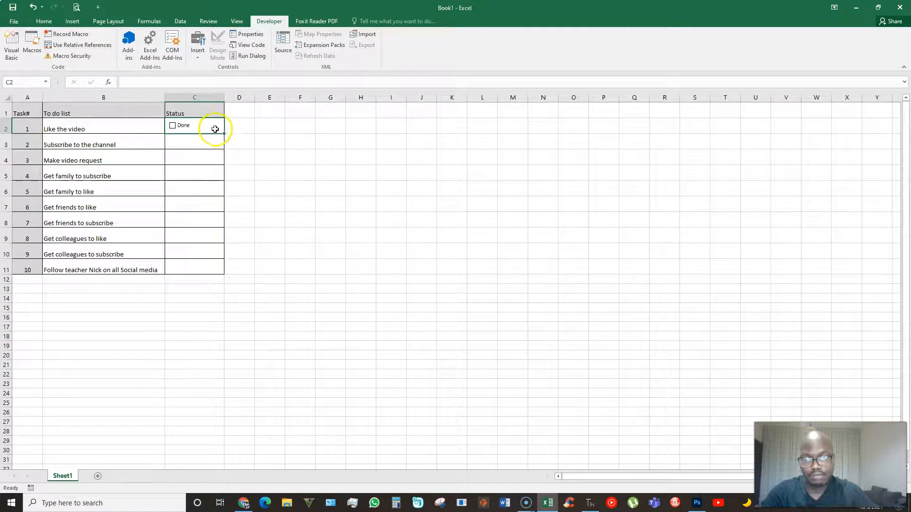
pyautogui.click(270, 129)
pyautogui.click(215, 128)
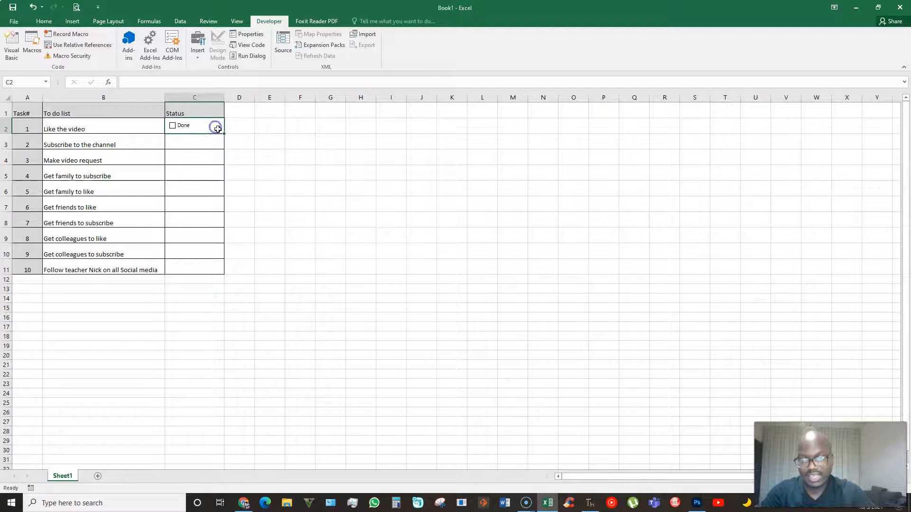
pyautogui.click(270, 129)
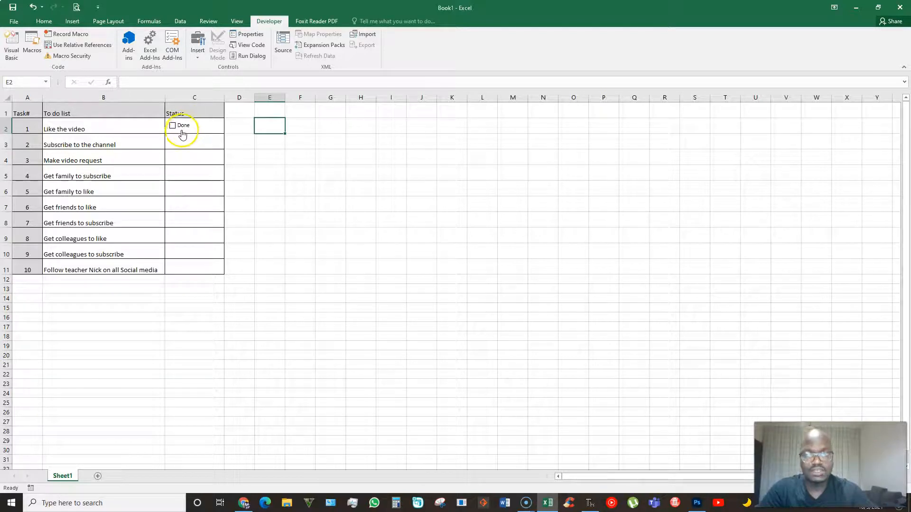
pyautogui.rightClick(181, 126)
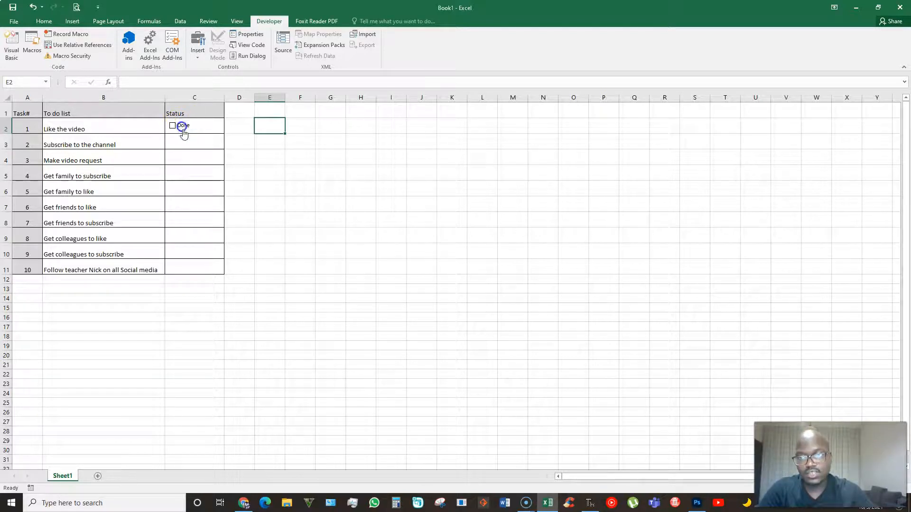
# Fill cell C2 with its Done check box down through C11 so every task has one.
pyautogui.click(215, 127)
pyautogui.moveTo(223, 134); pyautogui.dragTo(234, 274)
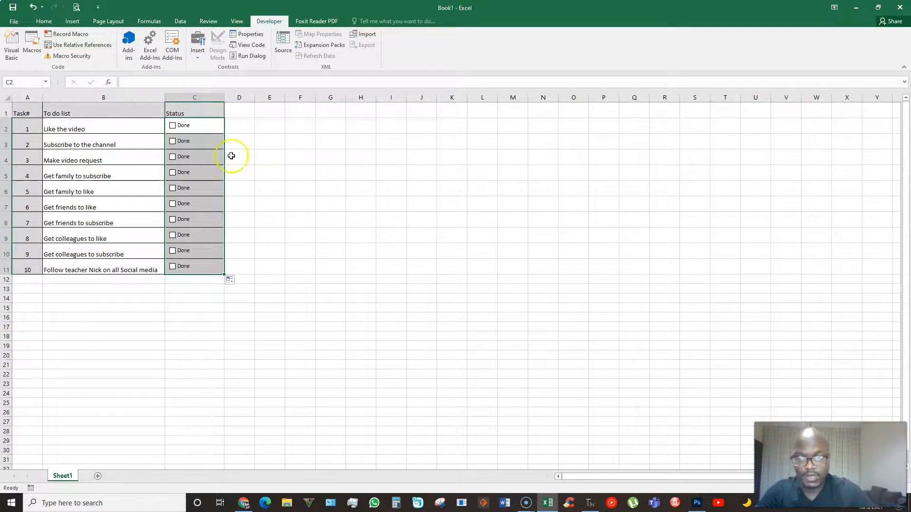
pyautogui.click(270, 142)
# Tick the Done check boxes for tasks 1, 2 and 3.
pyautogui.click(173, 125)
pyautogui.click(172, 141)
pyautogui.click(172, 157)
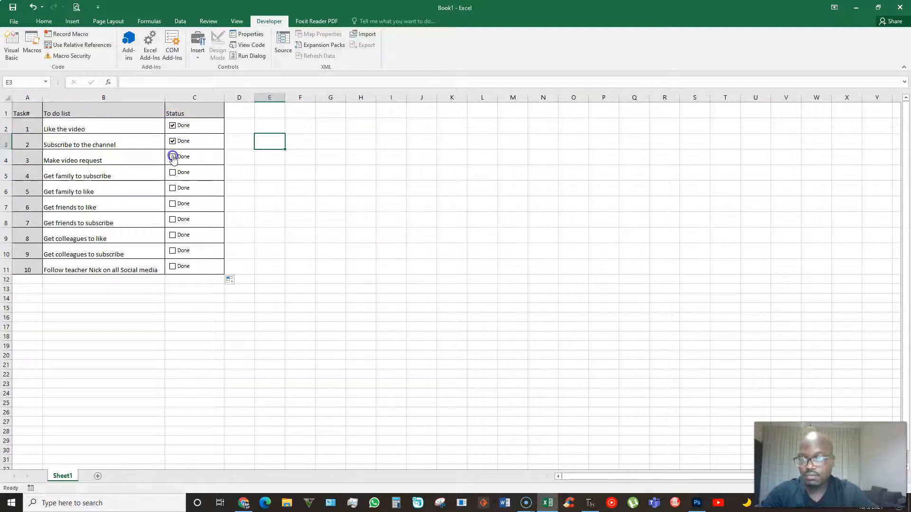
pyautogui.click(262, 178)
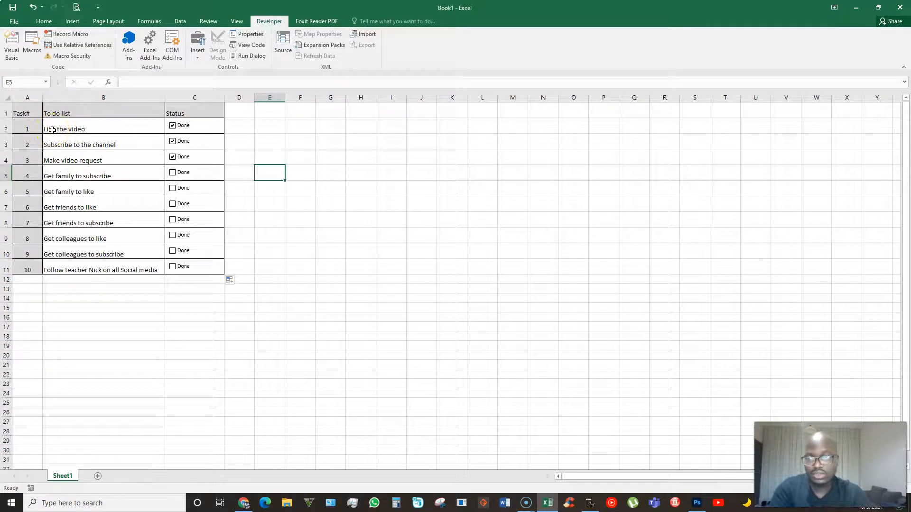
# Clear the Done check boxes for tasks 1, 2 and 3.
pyautogui.click(172, 157)
pyautogui.click(173, 140)
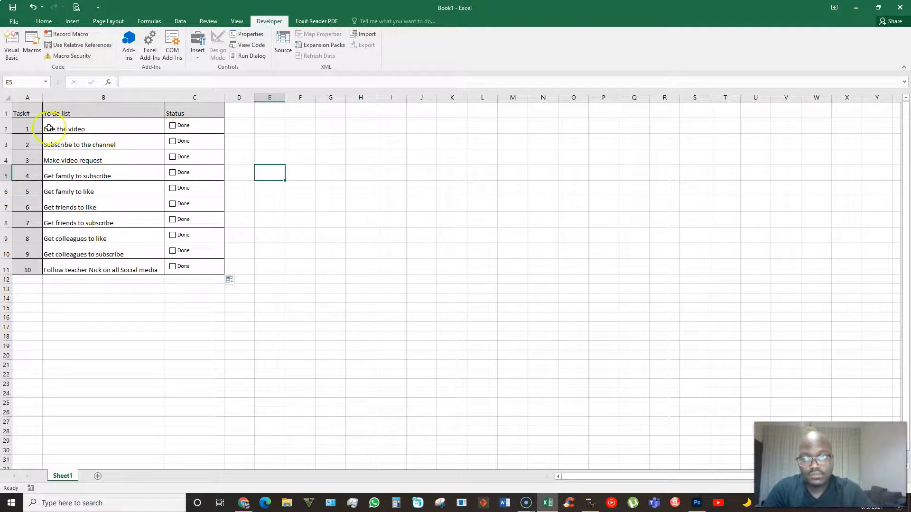
# Compare the cell contents of the tasks in column B with those of the check box cell C2.
pyautogui.click(133, 129)
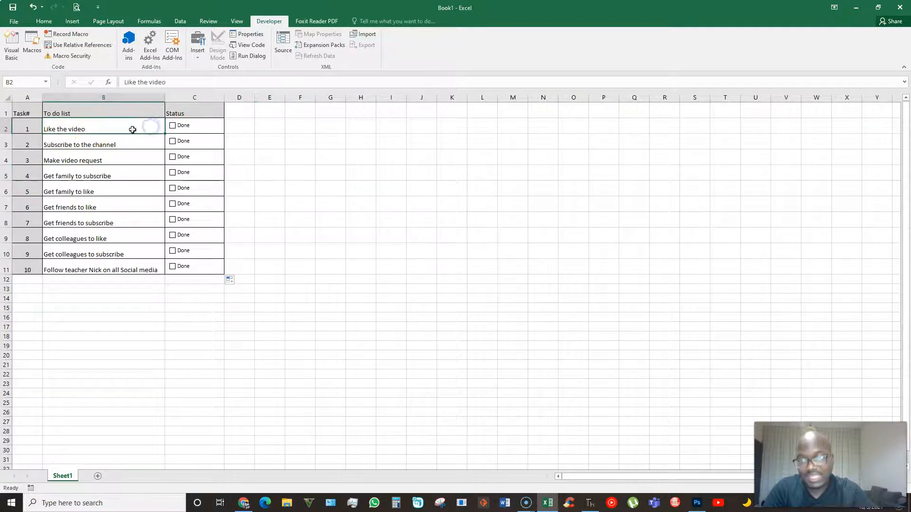
pyautogui.click(258, 127)
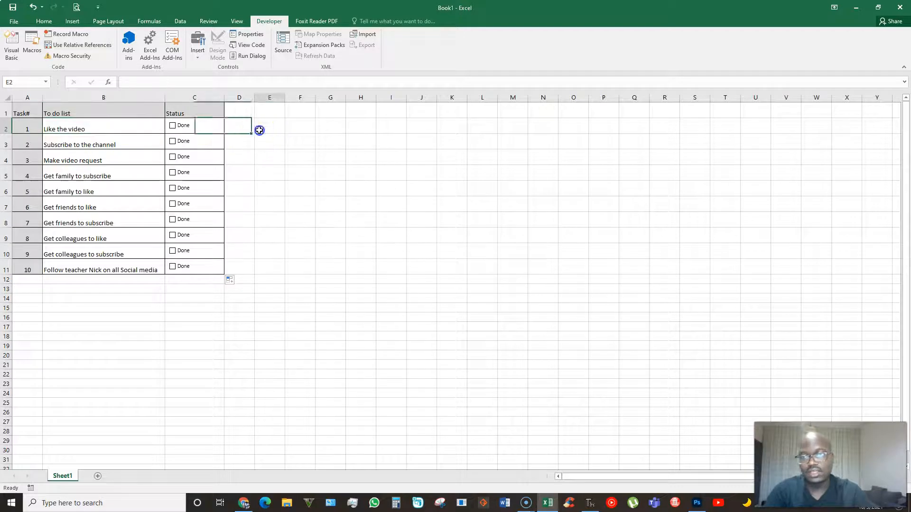
pyautogui.moveTo(62, 129); pyautogui.dragTo(146, 264)
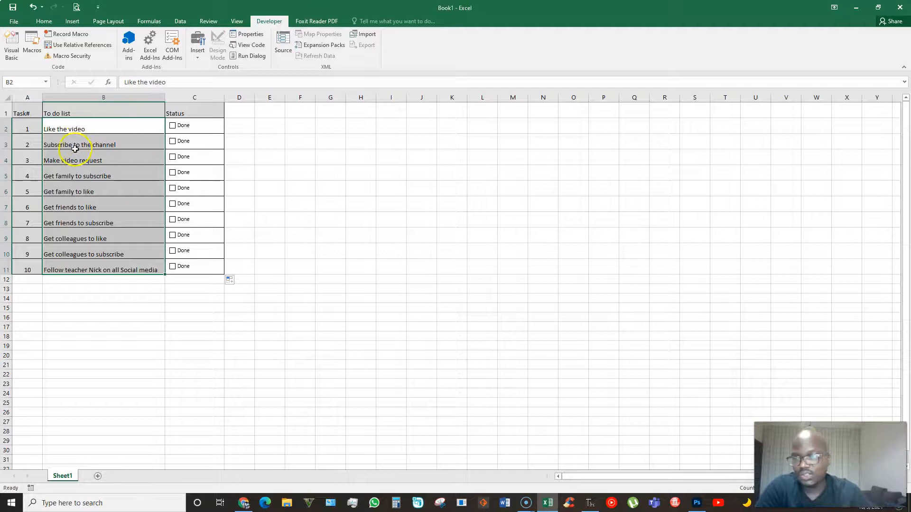
pyautogui.click(244, 132)
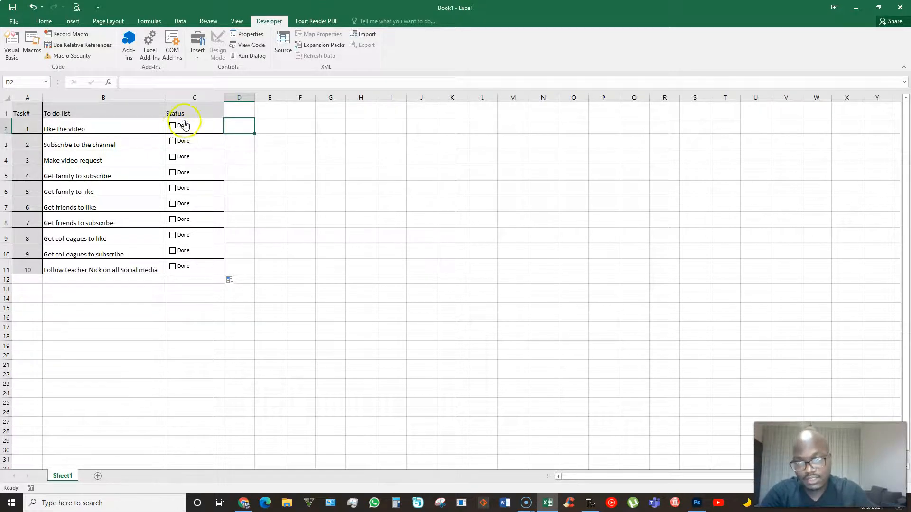
pyautogui.click(216, 127)
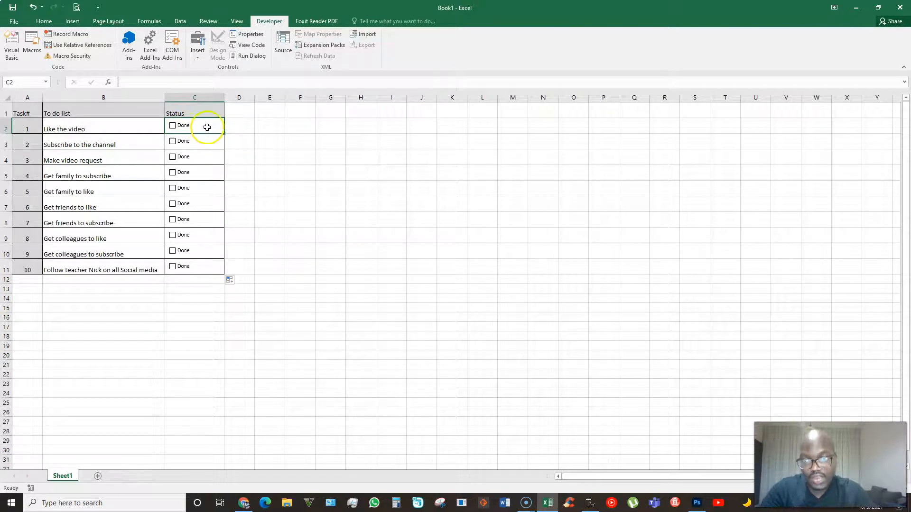
pyautogui.click(243, 157)
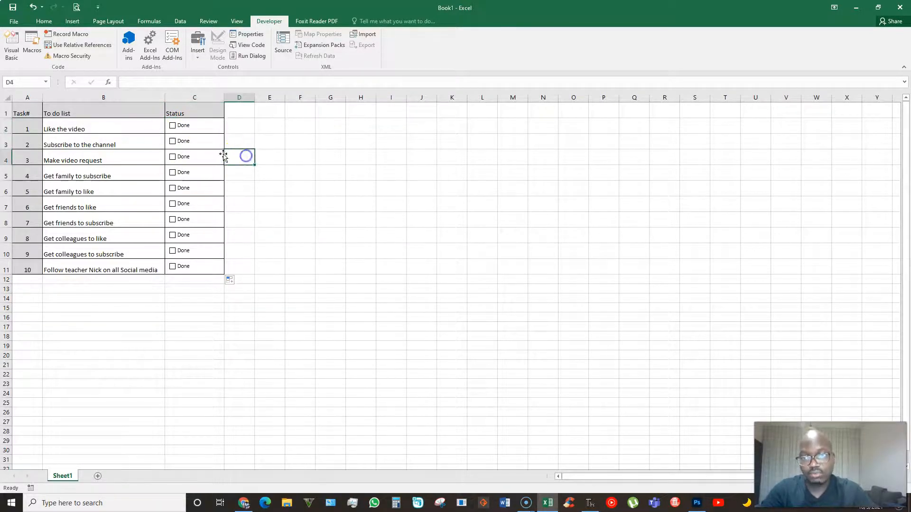
pyautogui.click(210, 129)
pyautogui.click(129, 80)
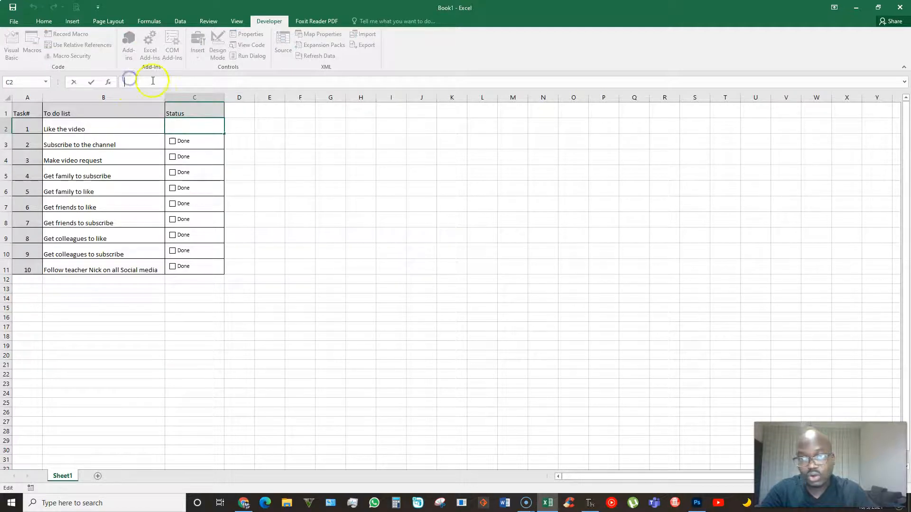
pyautogui.click(279, 145)
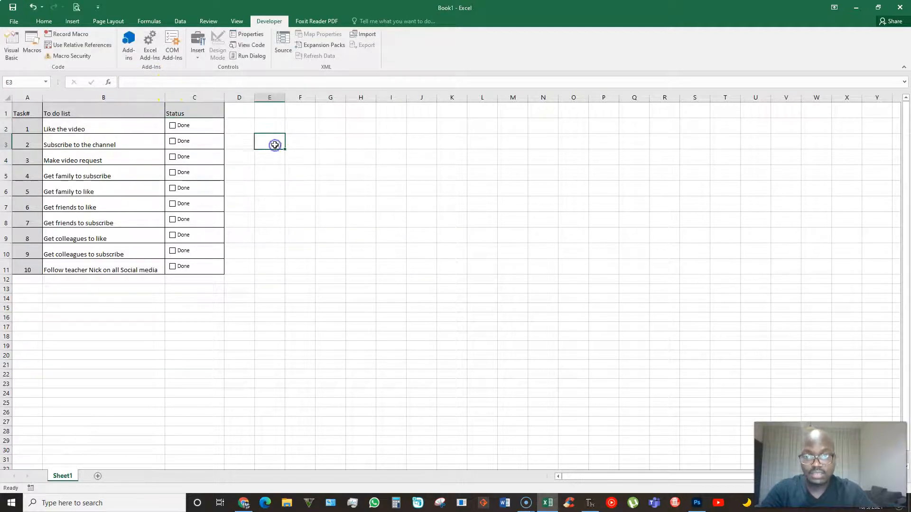
pyautogui.click(86, 129)
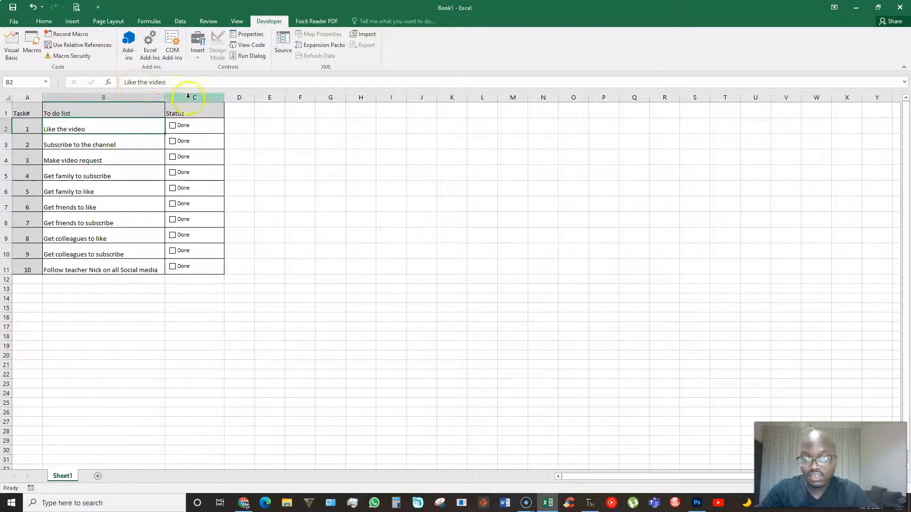
pyautogui.click(210, 125)
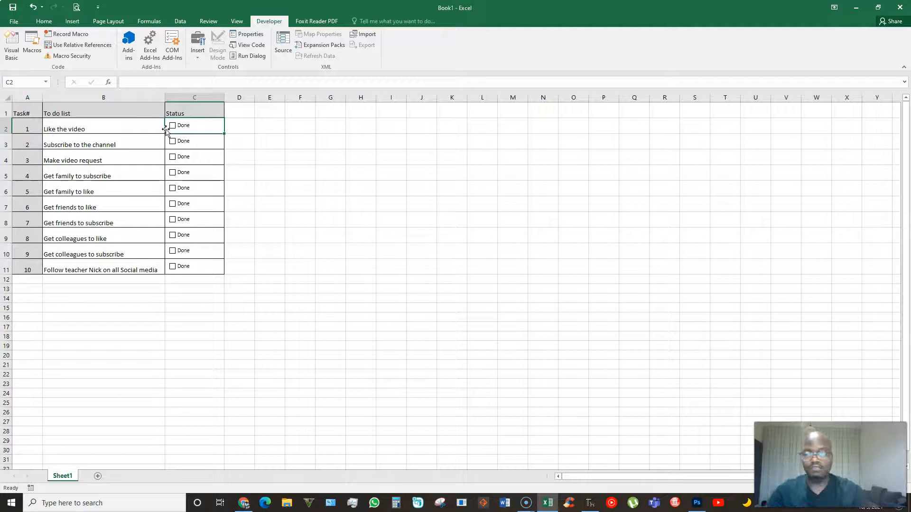
pyautogui.click(249, 126)
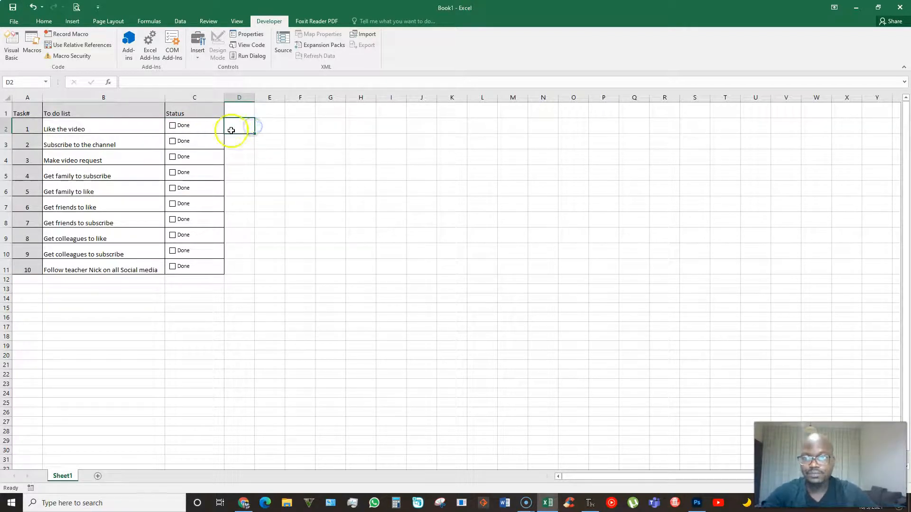
# Link the Done check box for "Like the video" to cell $C$2 through its control format settings.
pyautogui.click(209, 126)
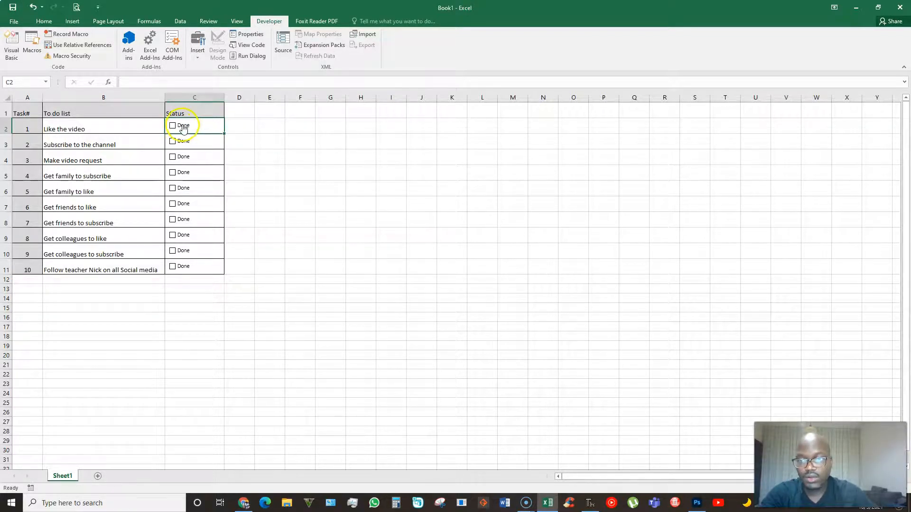
pyautogui.rightClick(181, 127)
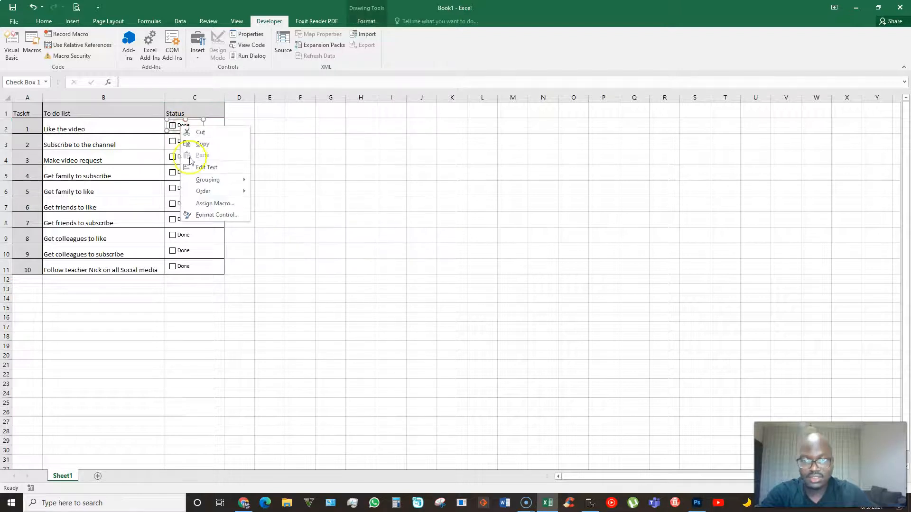
pyautogui.click(216, 215)
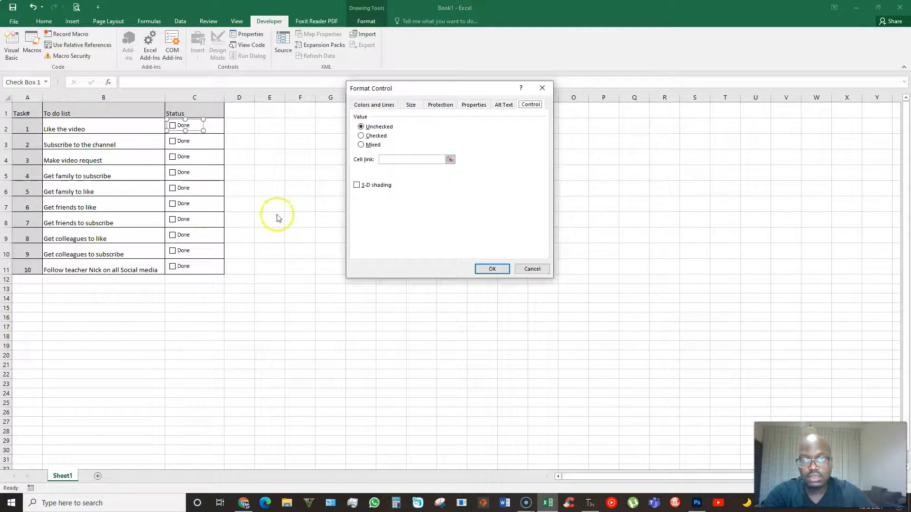
pyautogui.click(389, 159)
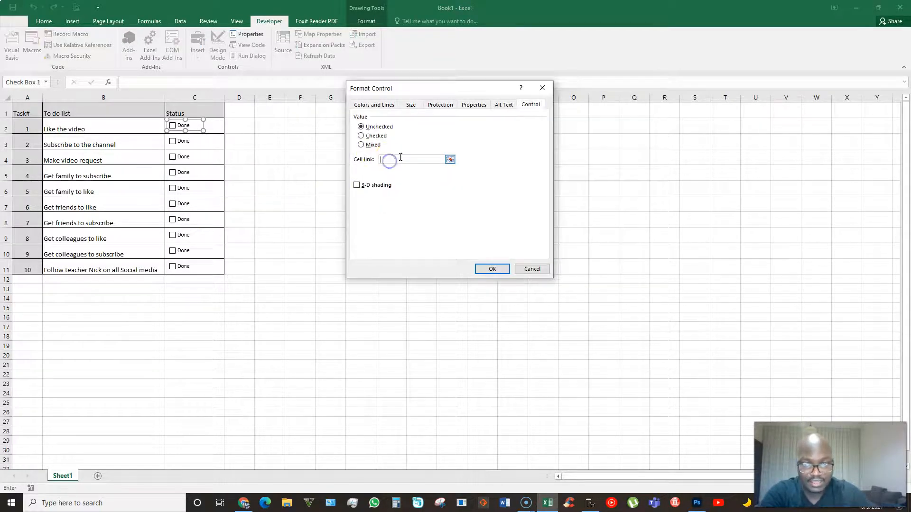
pyautogui.click(215, 128)
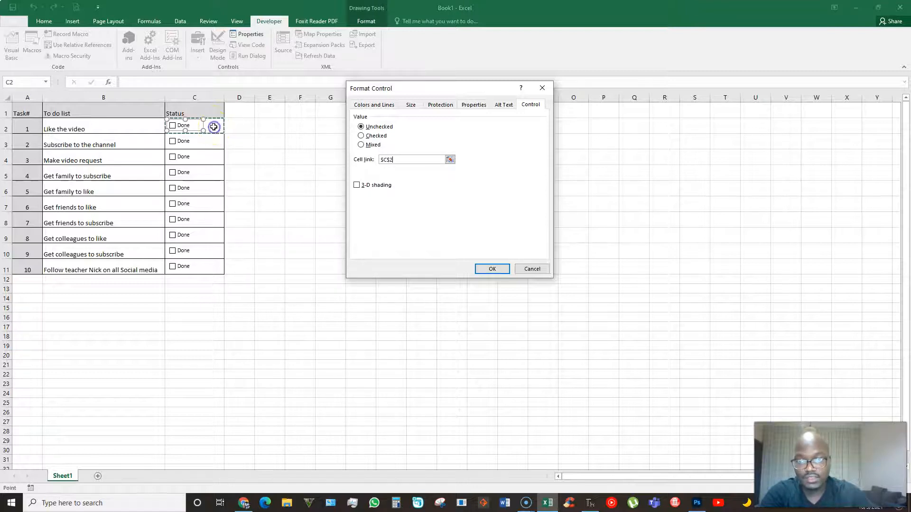
pyautogui.click(488, 269)
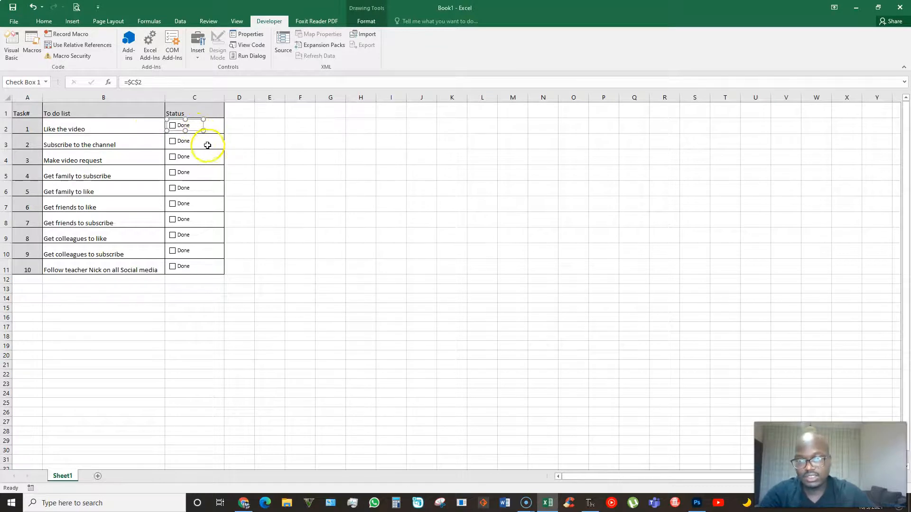
# Link the Done check box for "Subscribe to the channel" to cell $C$3.
pyautogui.rightClick(183, 143)
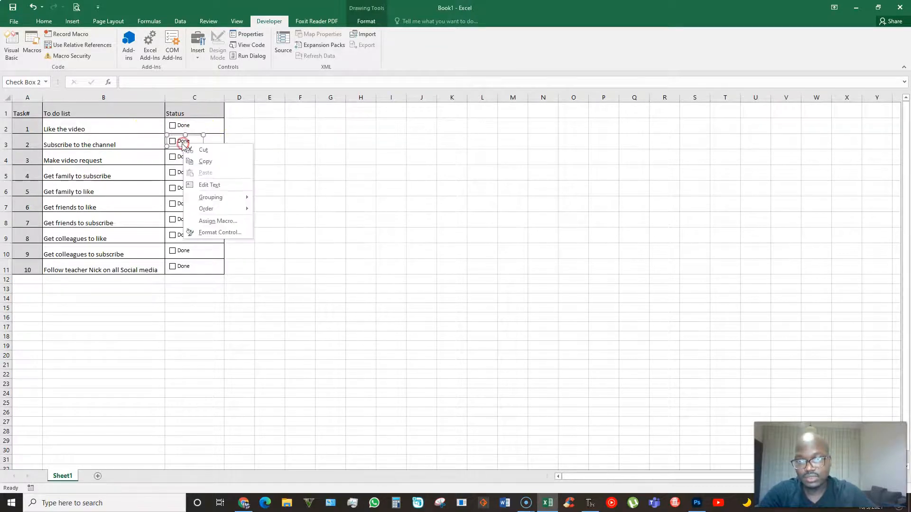
pyautogui.click(211, 233)
pyautogui.click(401, 159)
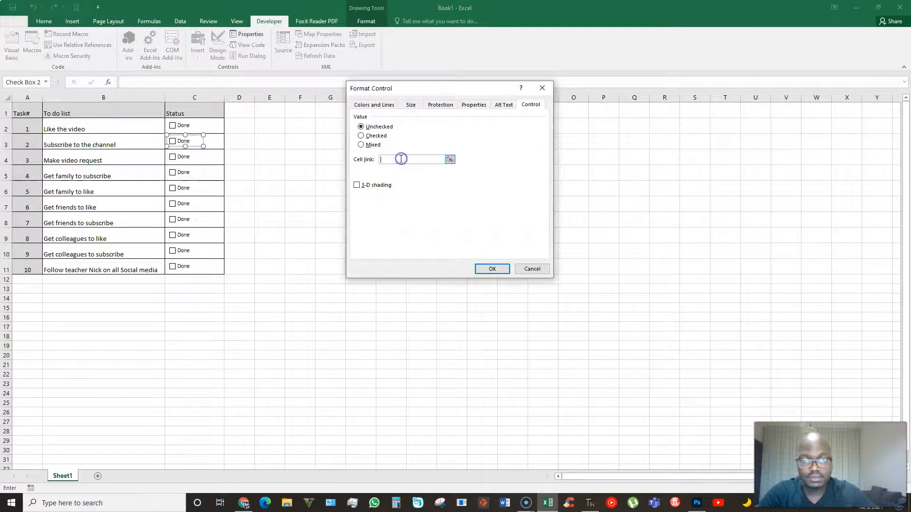
pyautogui.click(211, 145)
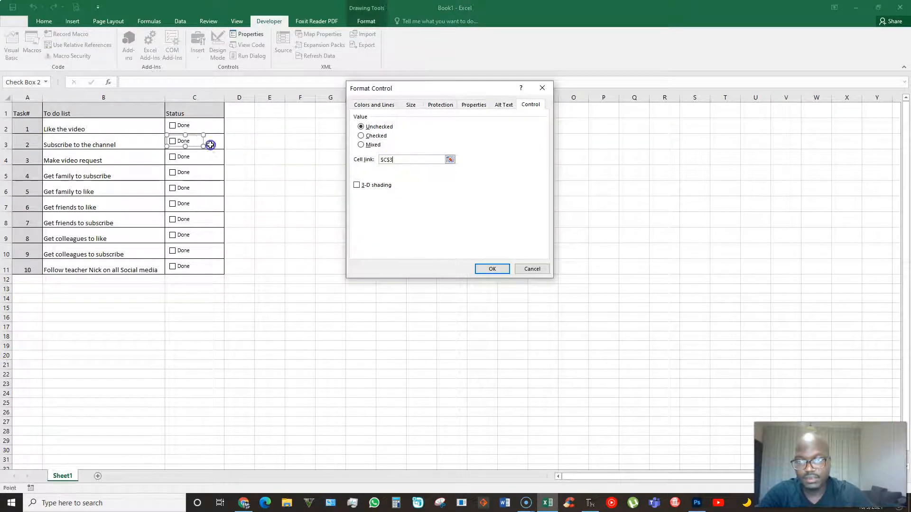
pyautogui.click(492, 268)
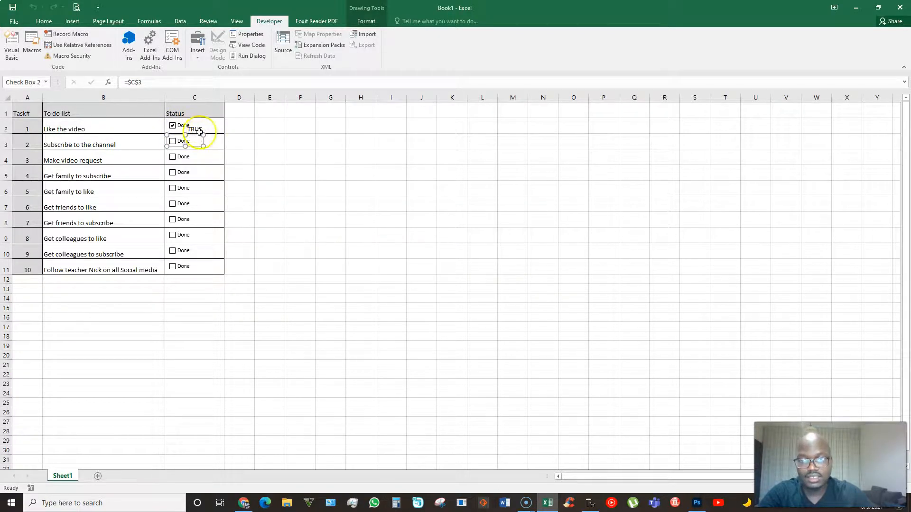
# Toggle the task 1 check box on and off and inspect the linked value in cell C2.
pyautogui.click(274, 128)
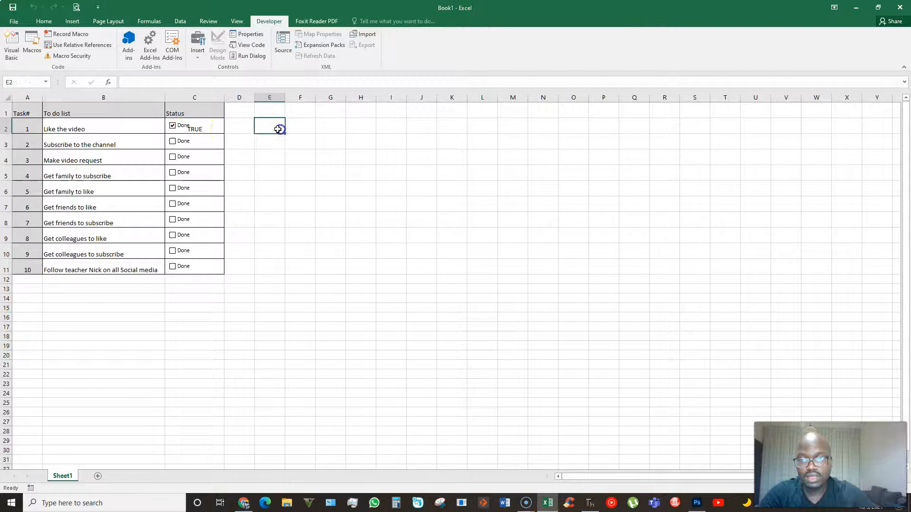
pyautogui.click(212, 128)
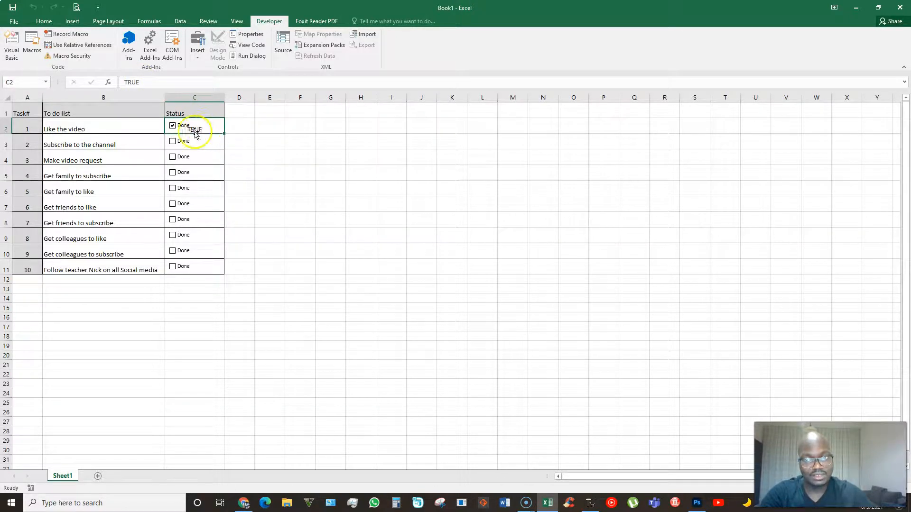
pyautogui.click(245, 126)
pyautogui.click(215, 142)
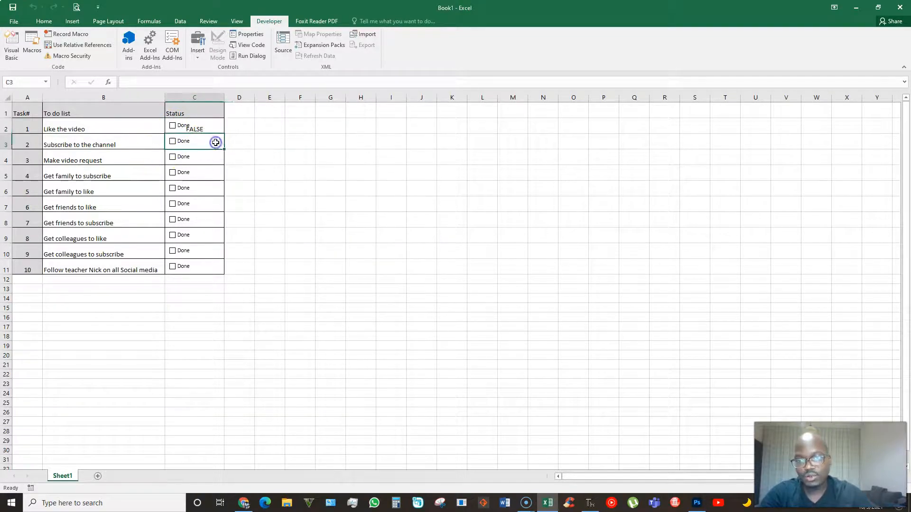
# Link the Done check box for "Make video request" to cell $C$4.
pyautogui.click(214, 161)
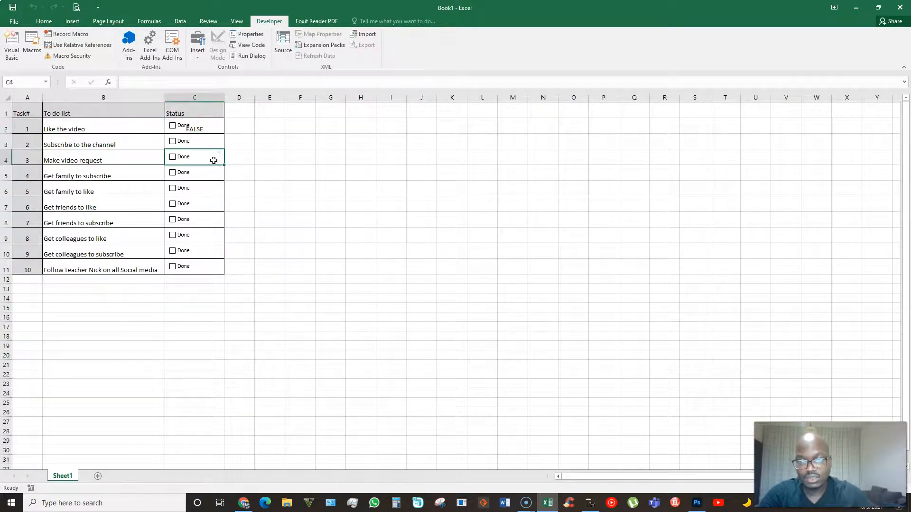
pyautogui.rightClick(175, 156)
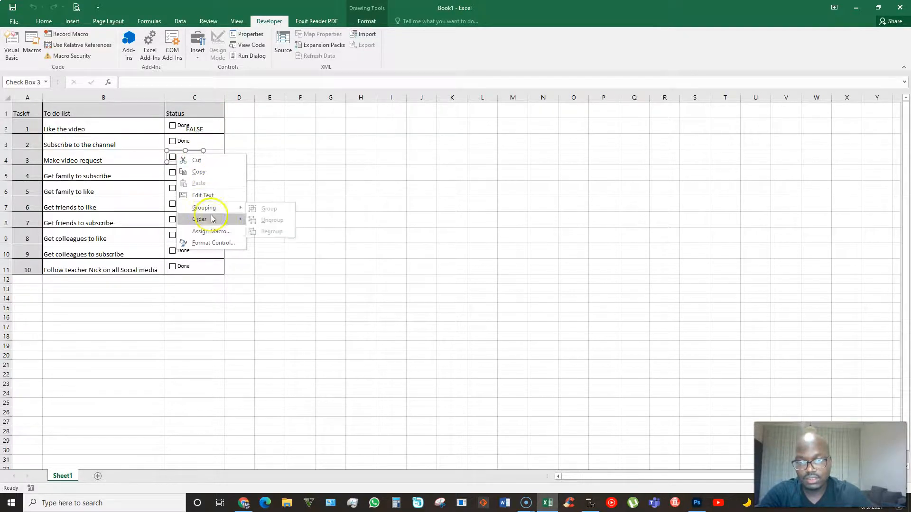
pyautogui.click(213, 243)
pyautogui.click(403, 159)
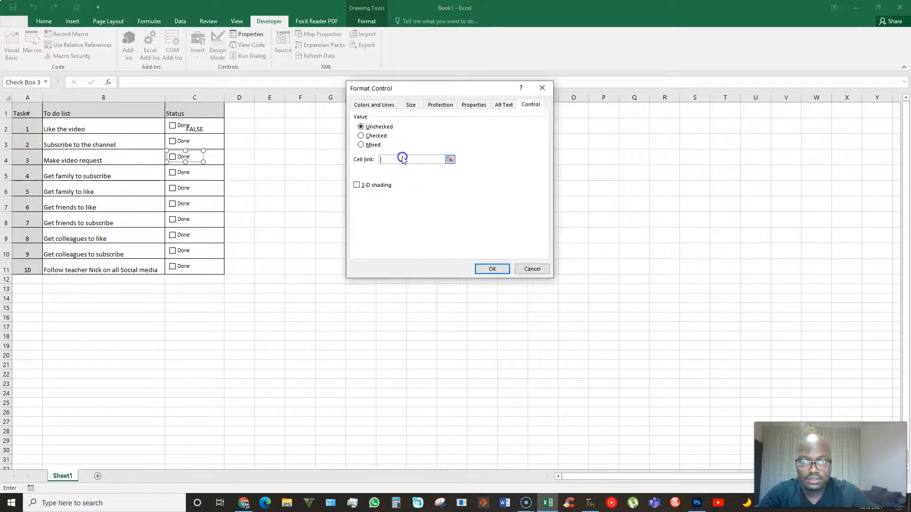
pyautogui.click(216, 156)
pyautogui.click(486, 269)
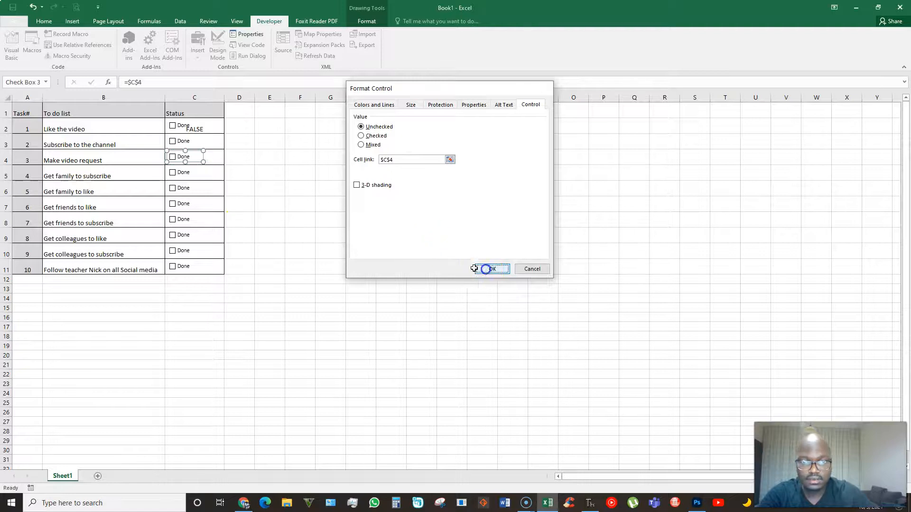
# Link the Done check box for task 4, "Get family to subscribe", to cell $C$5.
pyautogui.rightClick(183, 170)
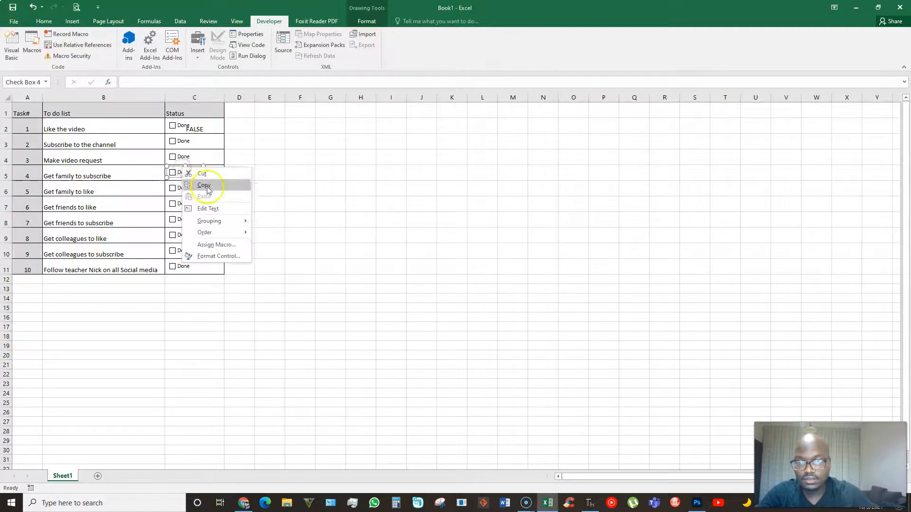
pyautogui.click(218, 256)
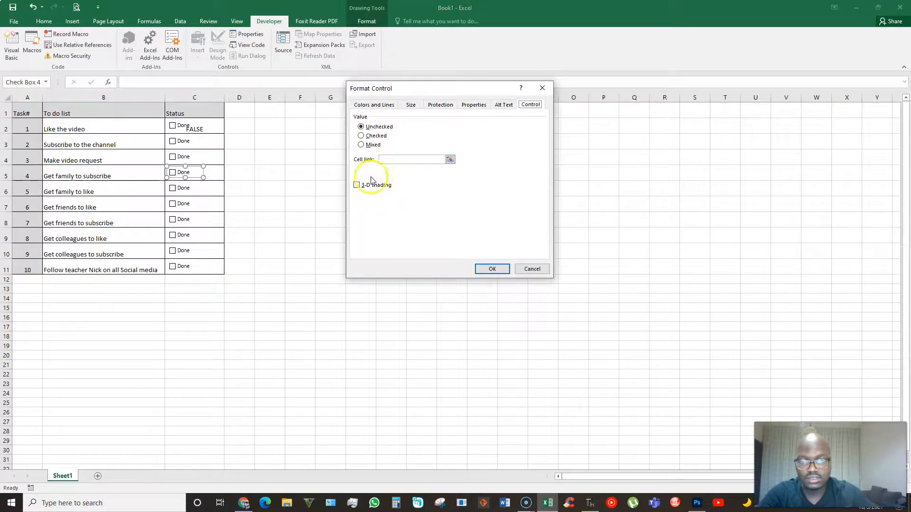
pyautogui.click(427, 159)
pyautogui.click(219, 171)
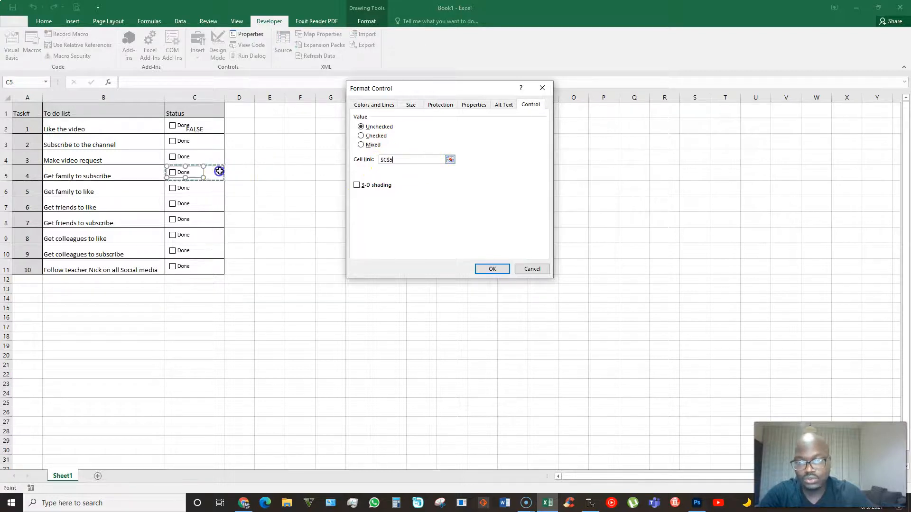
pyautogui.click(488, 269)
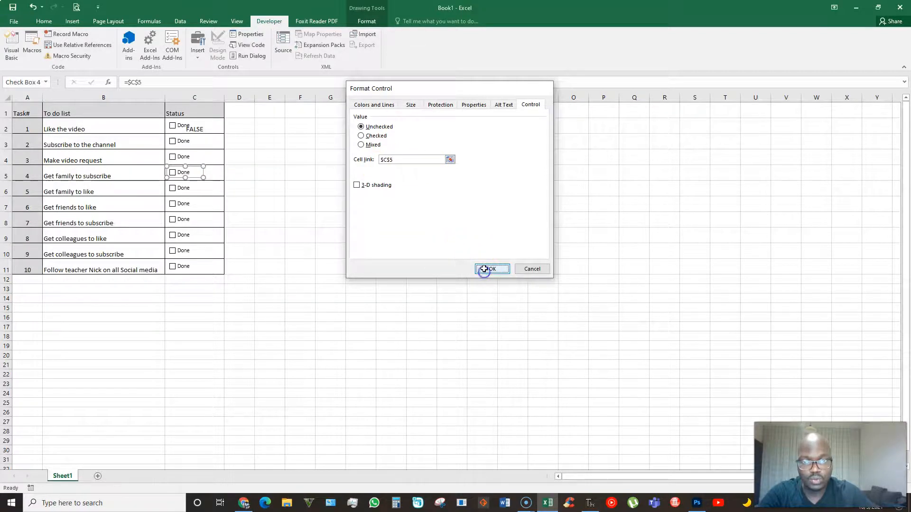
# Link the Done check box for task 5, "Get family to like", to cell $C$6.
pyautogui.click(210, 190)
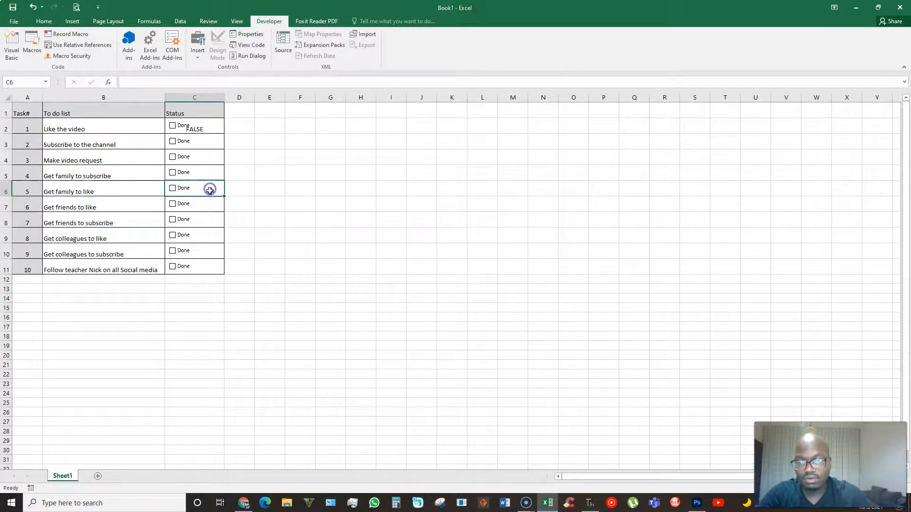
pyautogui.rightClick(184, 192)
pyautogui.click(209, 288)
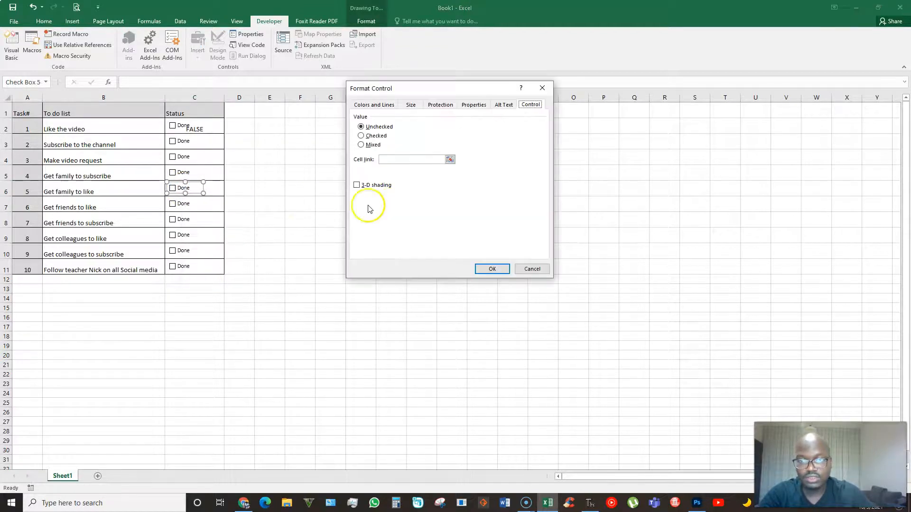
pyautogui.click(396, 158)
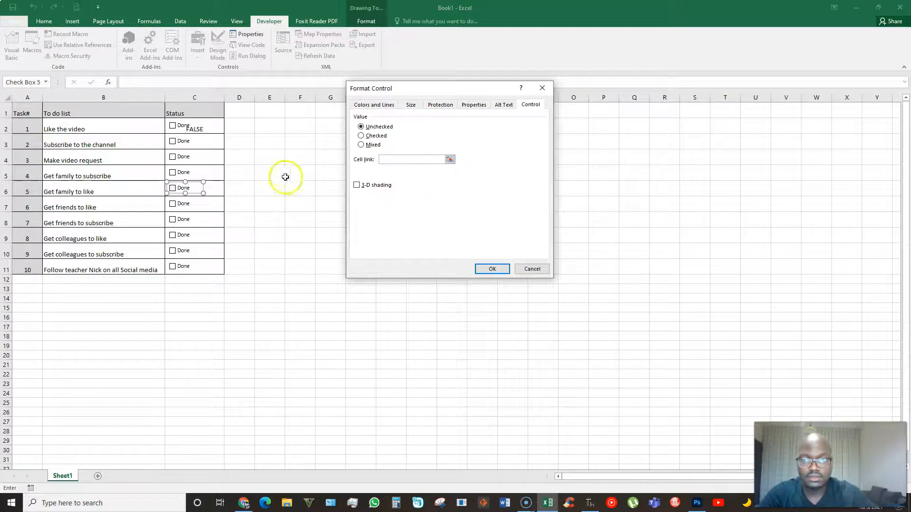
pyautogui.click(212, 188)
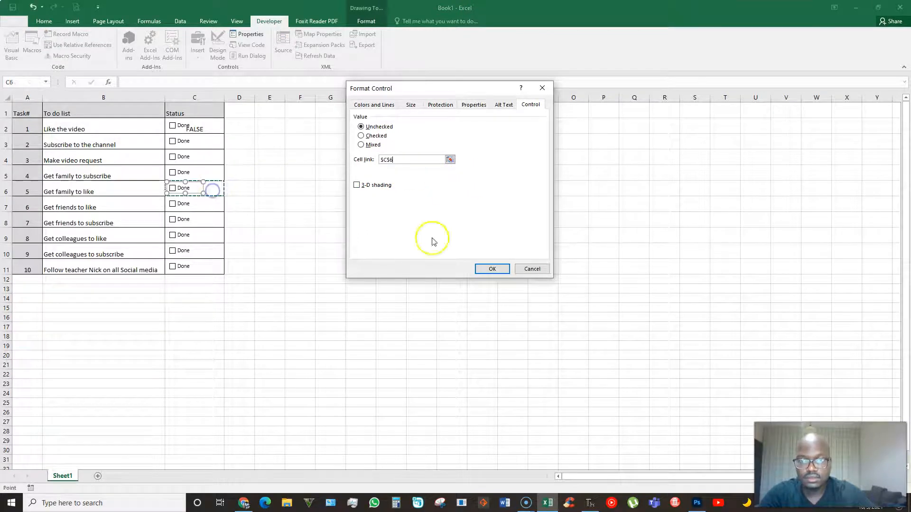
pyautogui.click(492, 268)
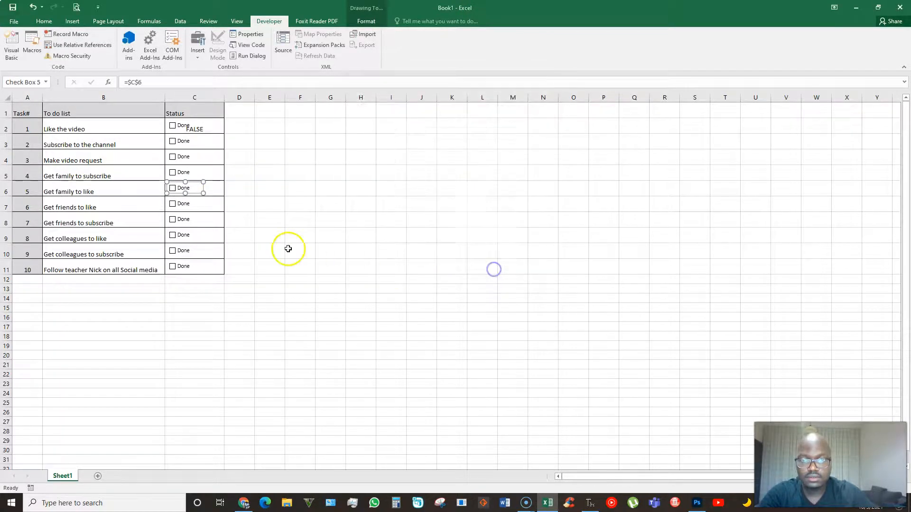
# Link the Done check box for task 6, "Get friends to like", to cell $C$7.
pyautogui.rightClick(181, 204)
pyautogui.click(209, 293)
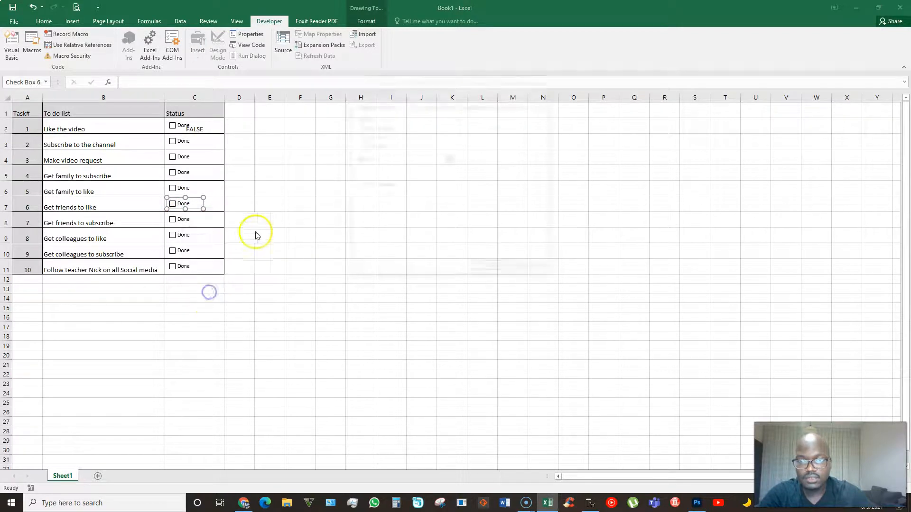
pyautogui.click(409, 159)
pyautogui.click(212, 205)
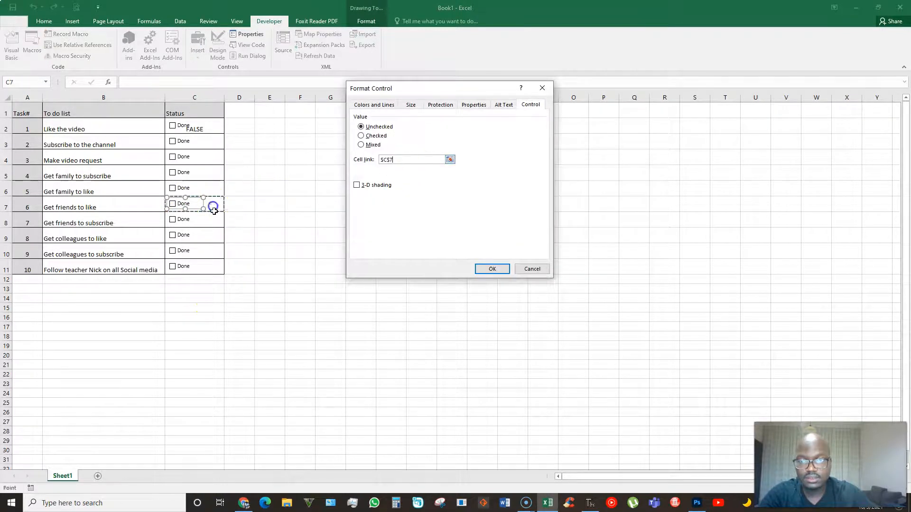
pyautogui.click(480, 269)
# Link the Done check box for task 7, "Get friends to subscribe", to cell $C$8.
pyautogui.rightClick(181, 220)
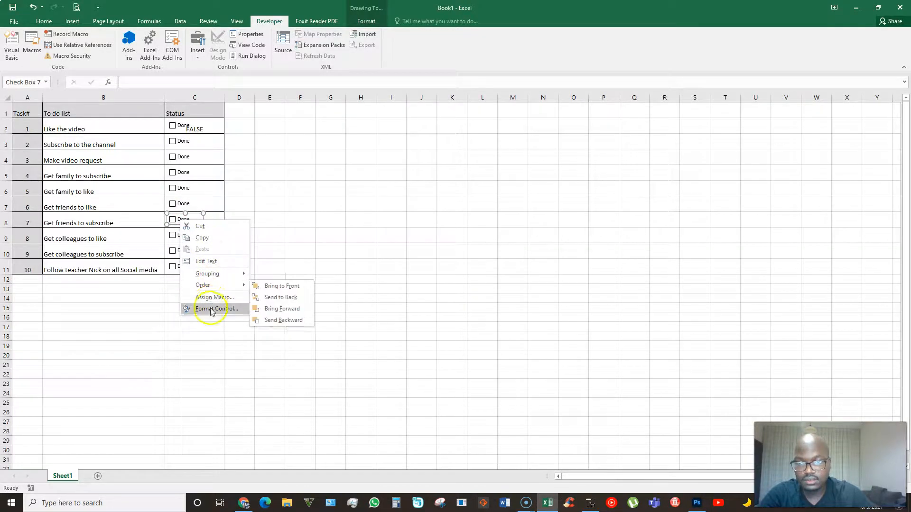
pyautogui.click(212, 310)
pyautogui.click(409, 159)
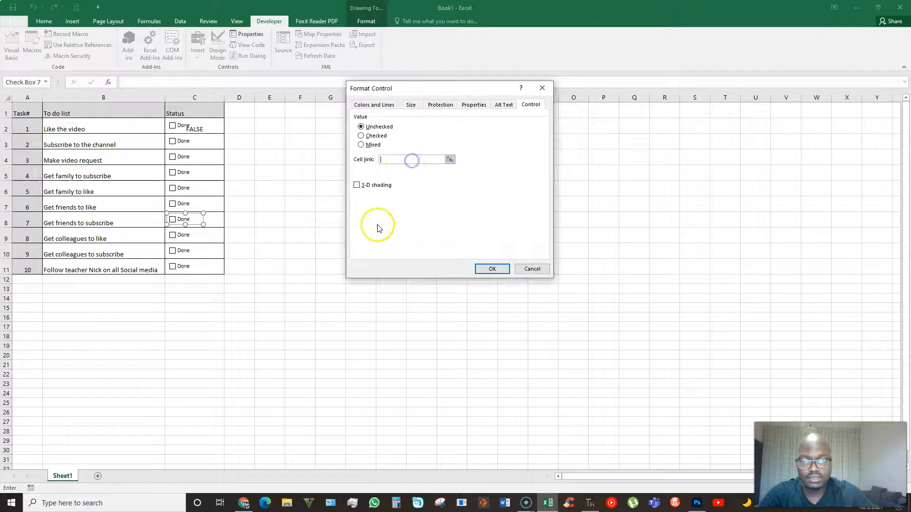
pyautogui.click(214, 221)
pyautogui.click(492, 269)
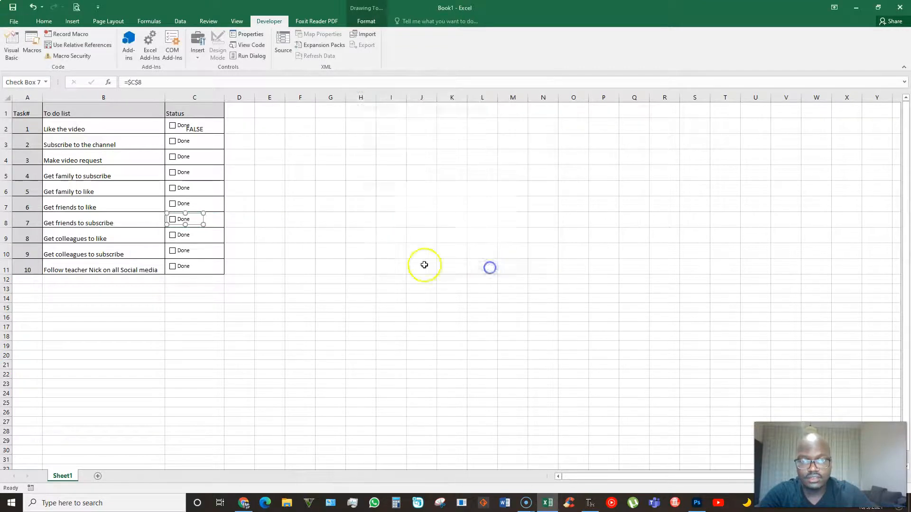
# Link the Done check box for task 8, "Get colleagues to like", to cell $C$9.
pyautogui.rightClick(183, 235)
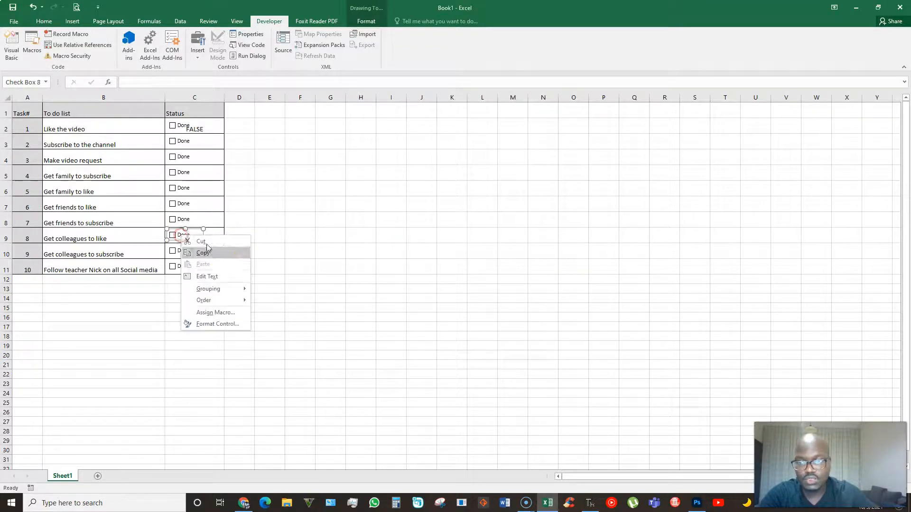
pyautogui.click(215, 324)
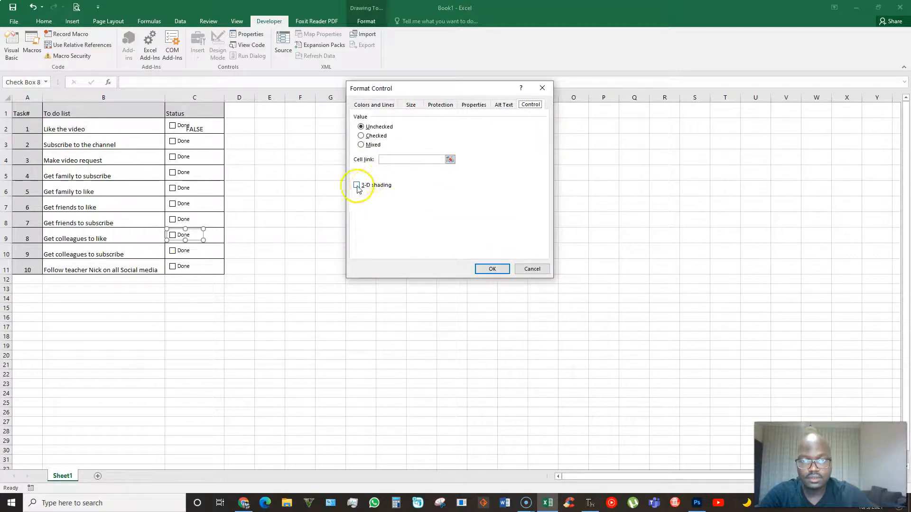
pyautogui.click(387, 159)
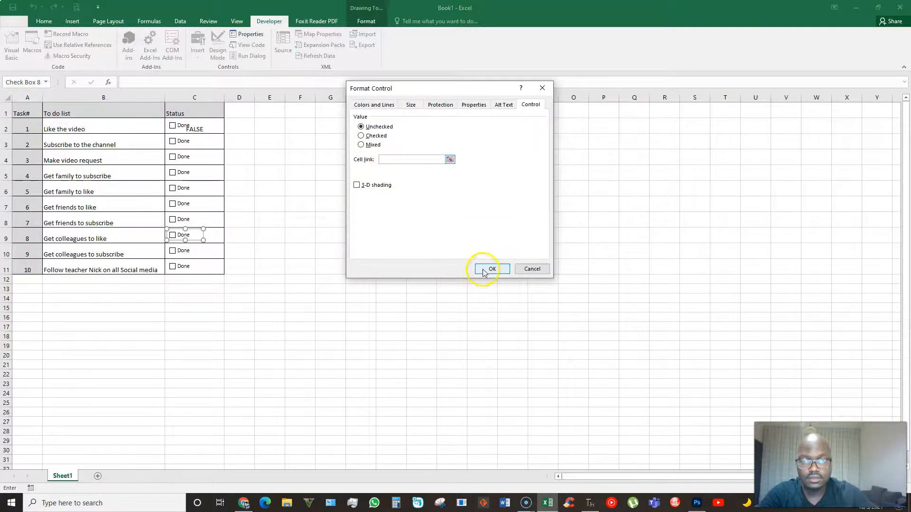
pyautogui.click(217, 235)
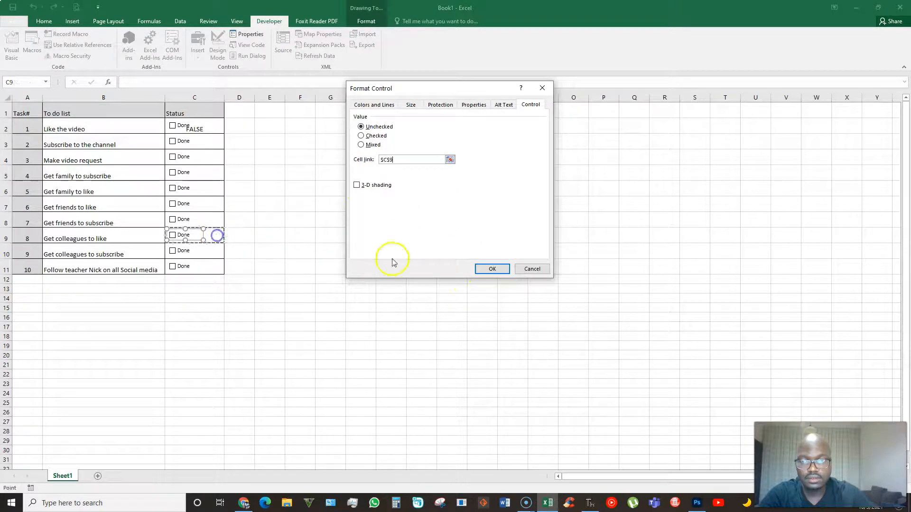
pyautogui.click(492, 269)
# Link the Done check box for task 9, "Get colleagues to subscribe", to cell $C$10.
pyautogui.rightClick(179, 252)
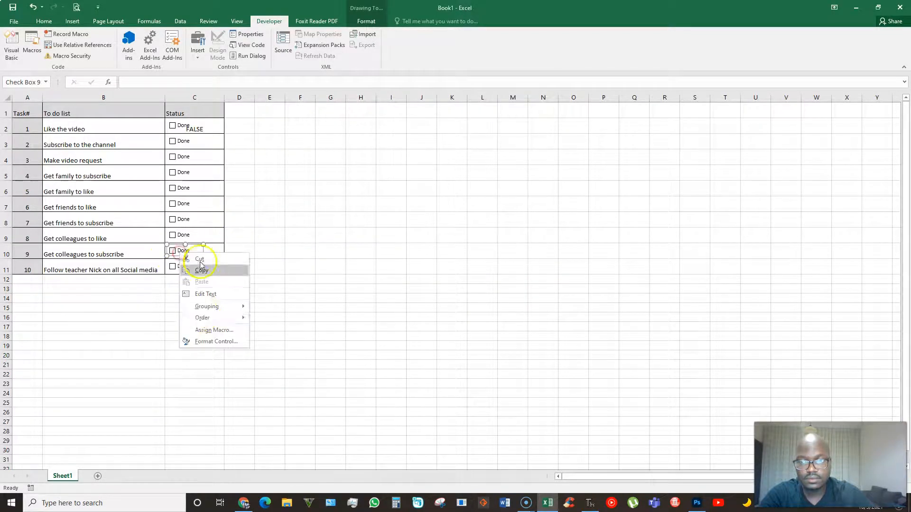
pyautogui.click(215, 342)
pyautogui.click(402, 159)
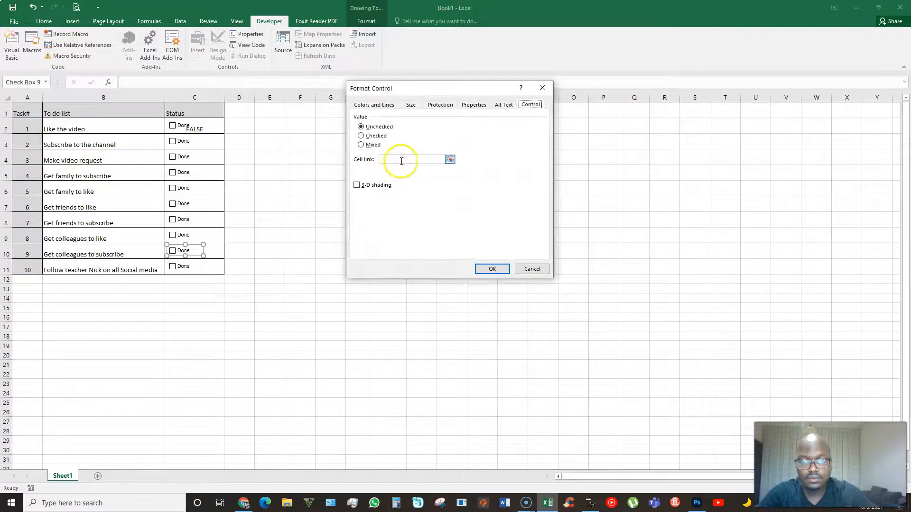
pyautogui.click(213, 251)
pyautogui.click(476, 272)
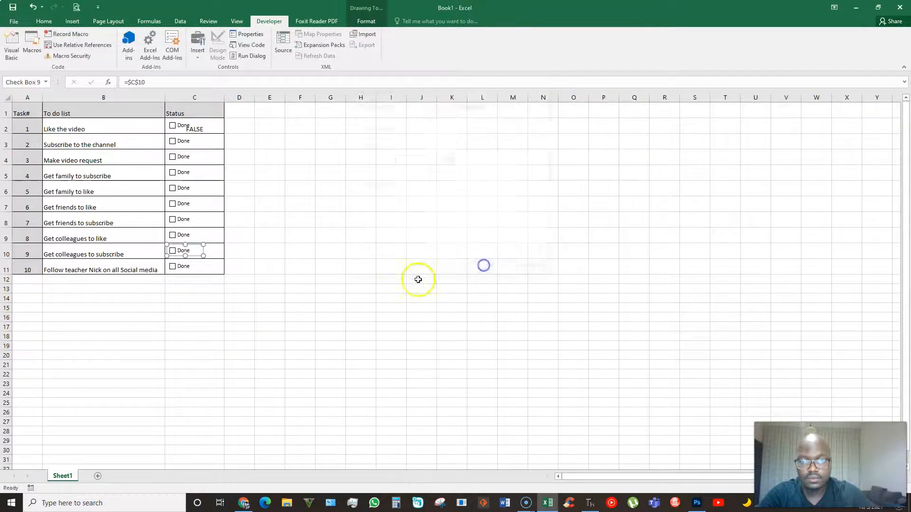
# Link the Done check box for task 10, "Follow teacher Nick on all Social media", to cell $C$11.
pyautogui.rightClick(182, 268)
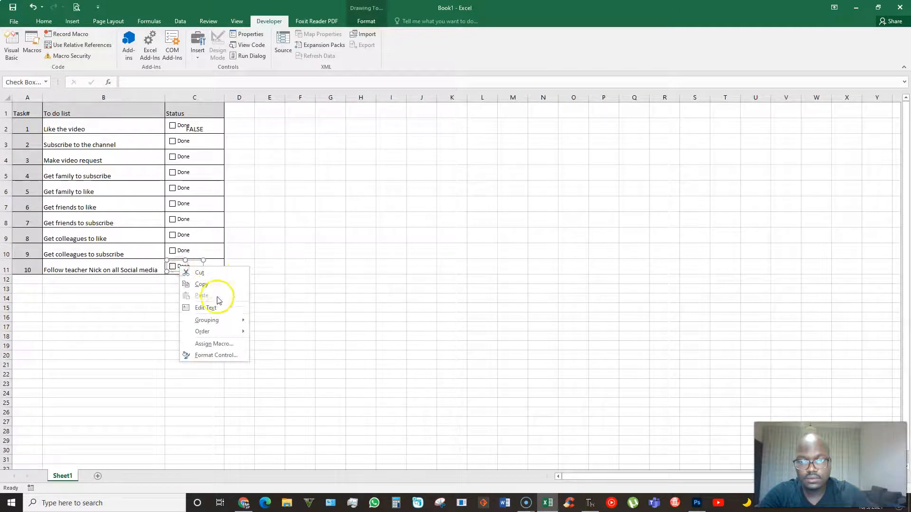
pyautogui.click(216, 354)
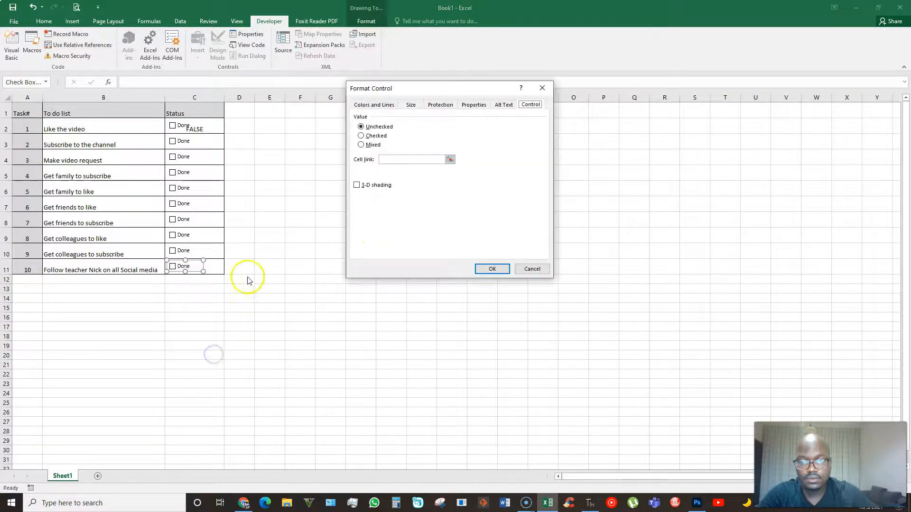
pyautogui.click(442, 160)
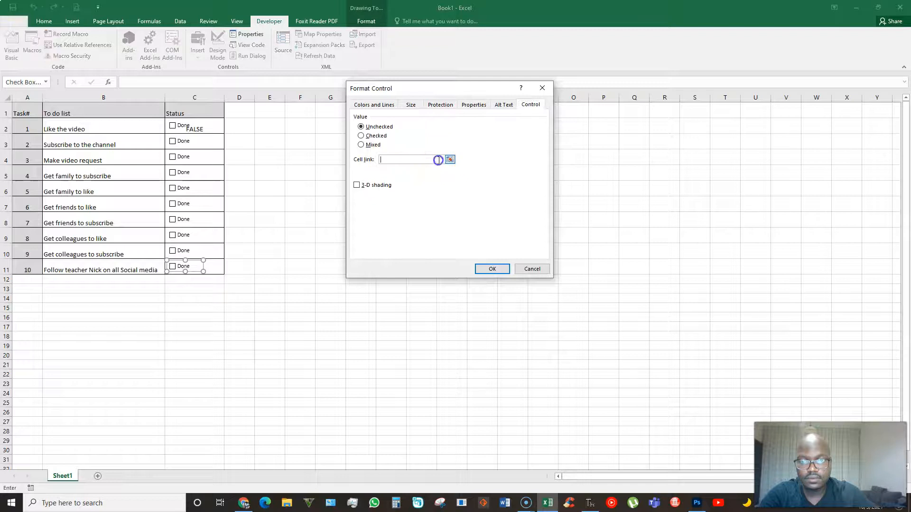
pyautogui.click(215, 270)
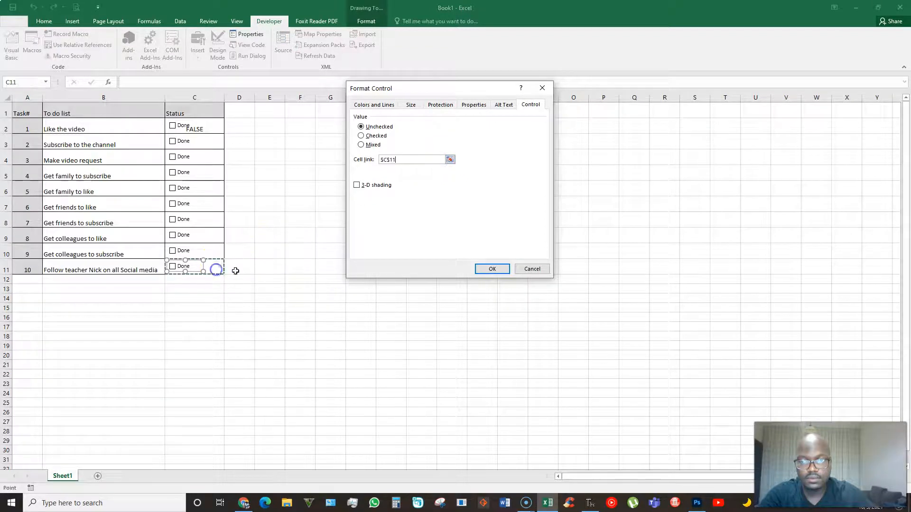
pyautogui.click(492, 269)
# Toggle the Done check boxes of tasks 2 to 10 on and off to test their linked Status cells.
pyautogui.click(301, 221)
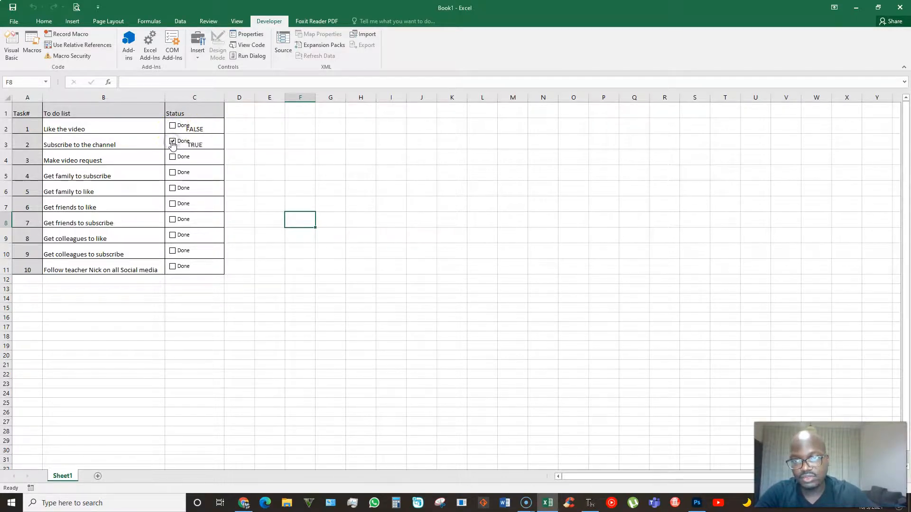
pyautogui.click(172, 156)
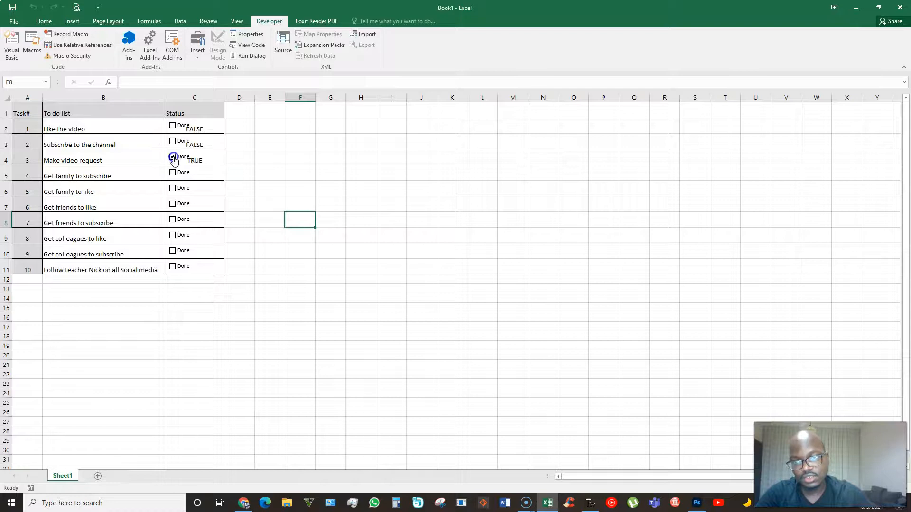
pyautogui.click(172, 172)
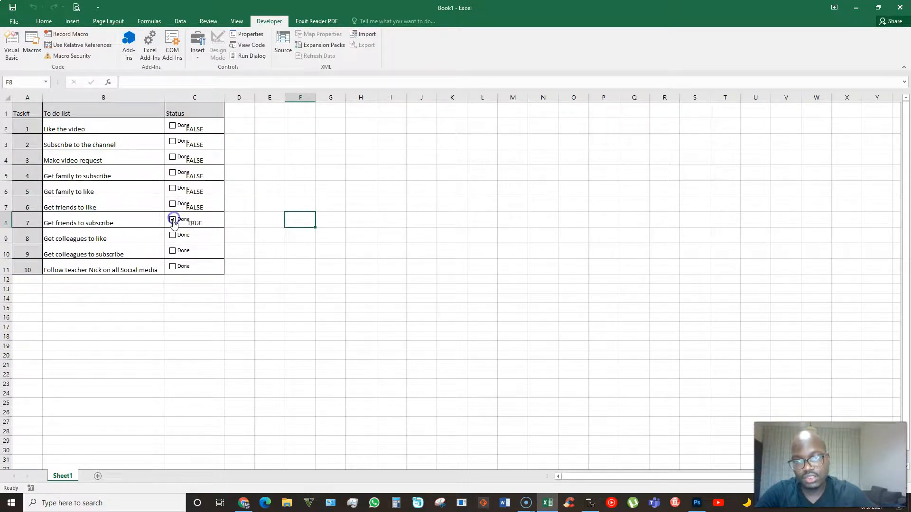
pyautogui.click(173, 251)
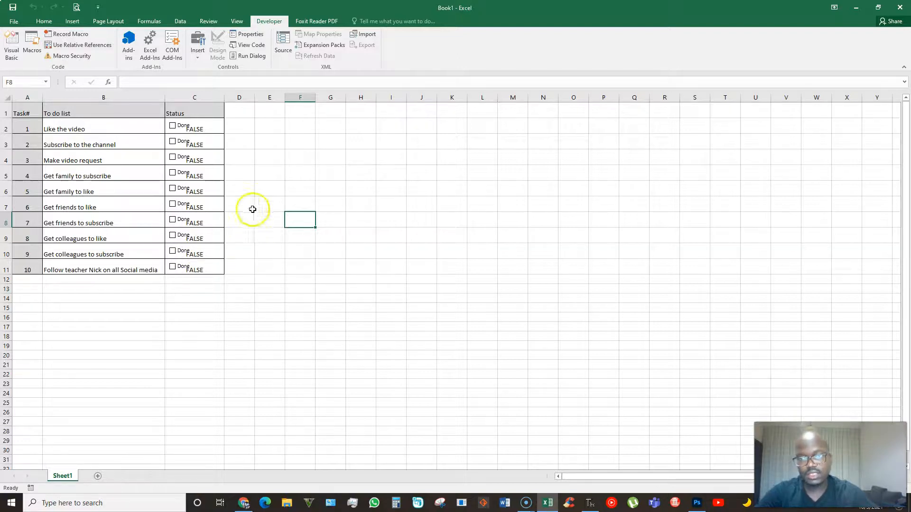
# Set the font color of the Status cells C2:C11 to white to hide the linked values.
pyautogui.moveTo(219, 126); pyautogui.dragTo(212, 266)
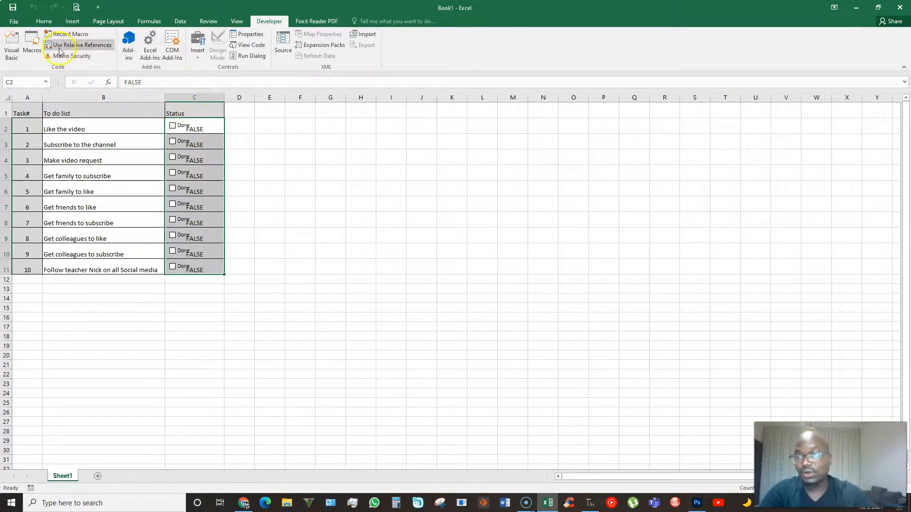
pyautogui.click(43, 22)
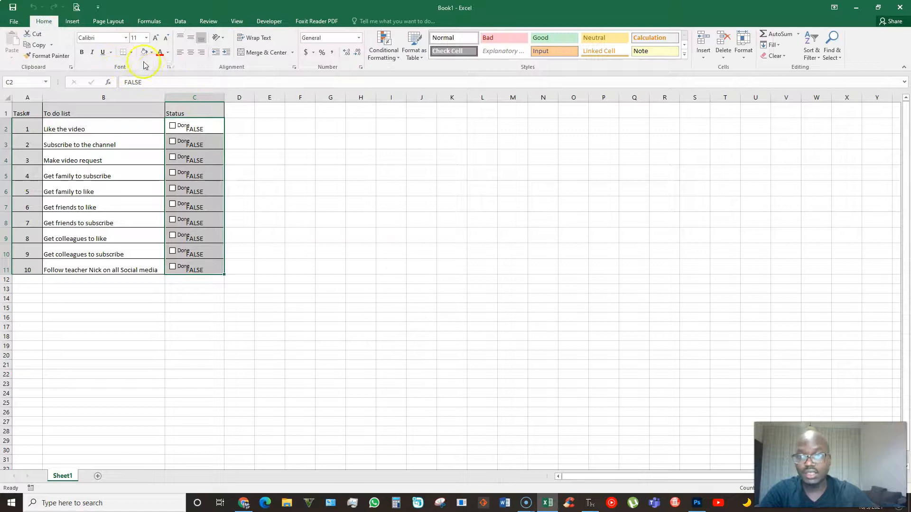
pyautogui.click(168, 56)
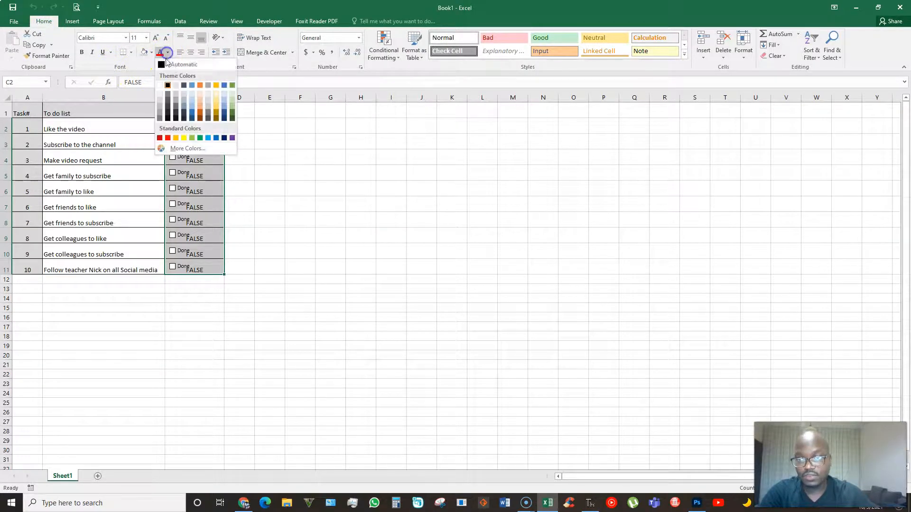
pyautogui.click(160, 86)
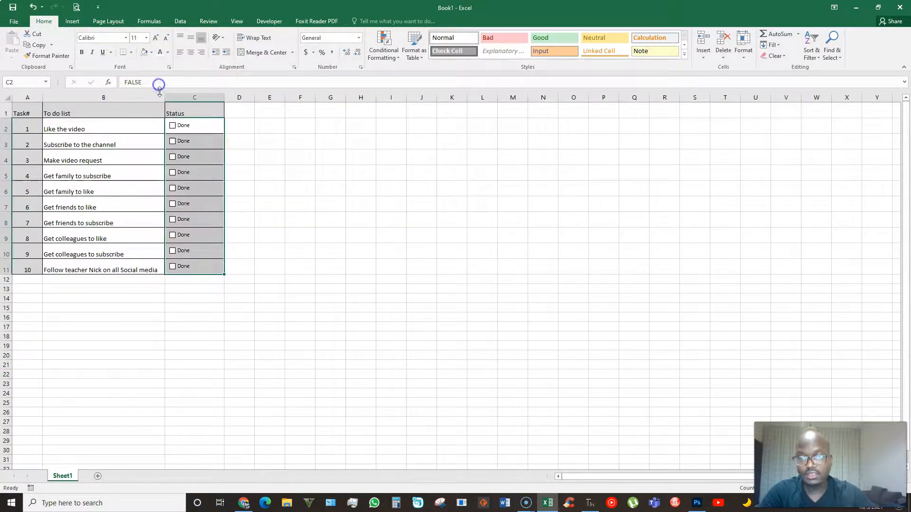
pyautogui.click(284, 187)
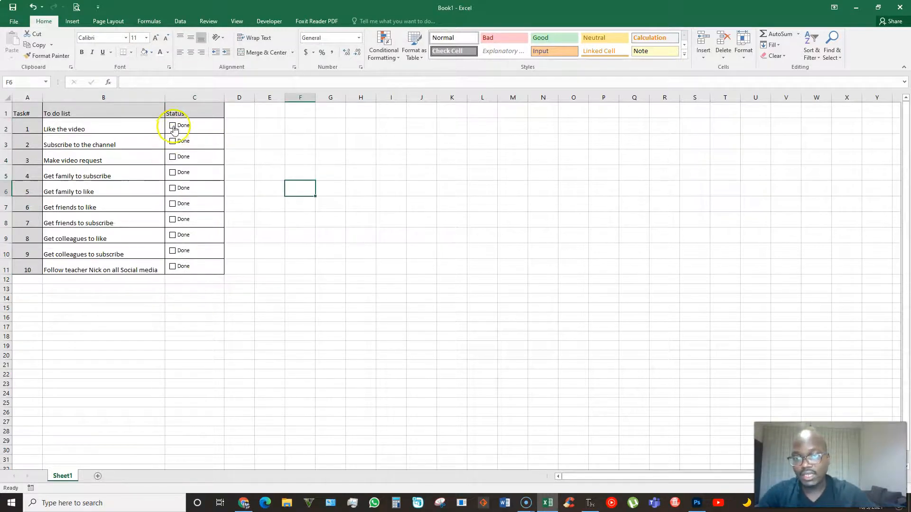
# Toggle the task 1 check box on and off, inspecting the hidden linked value in cell C2.
pyautogui.click(209, 126)
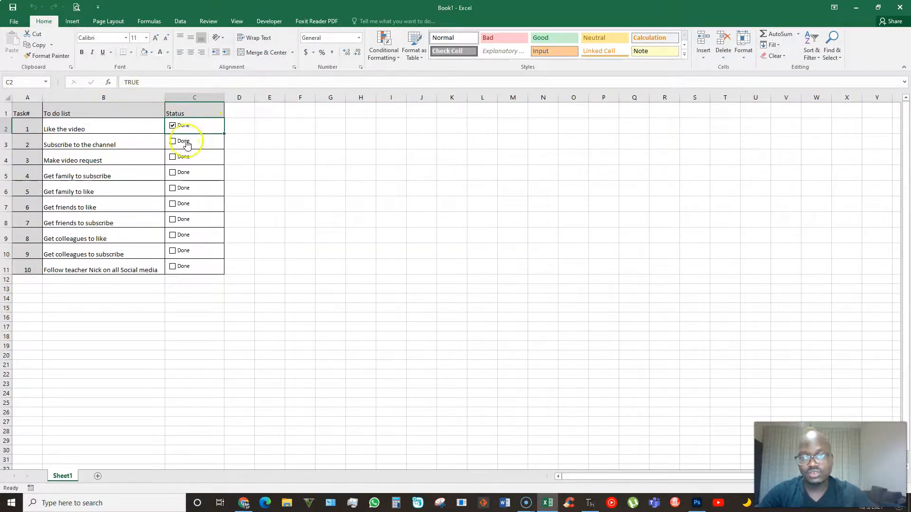
pyautogui.click(173, 126)
pyautogui.click(255, 133)
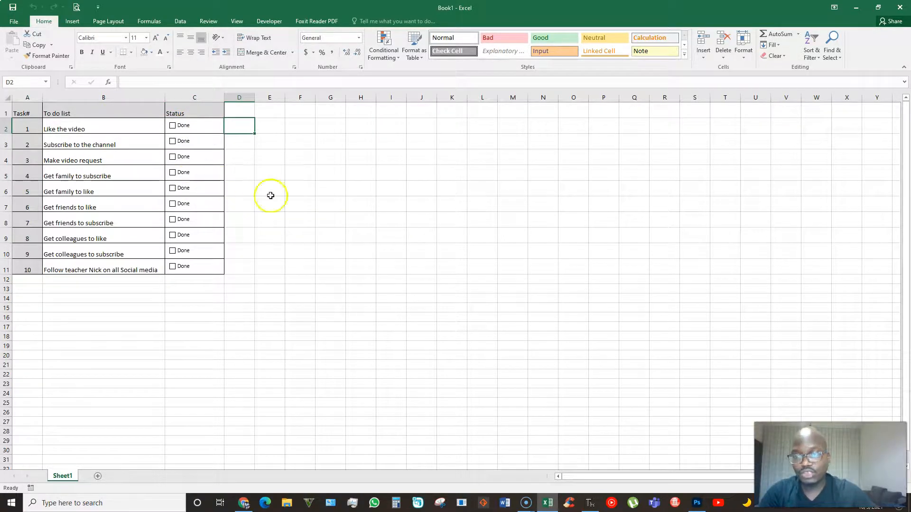
# Select the task names in B2:B11 and clear the conditional formatting rules from the entire sheet.
pyautogui.click(76, 125)
pyautogui.moveTo(79, 130); pyautogui.dragTo(100, 268)
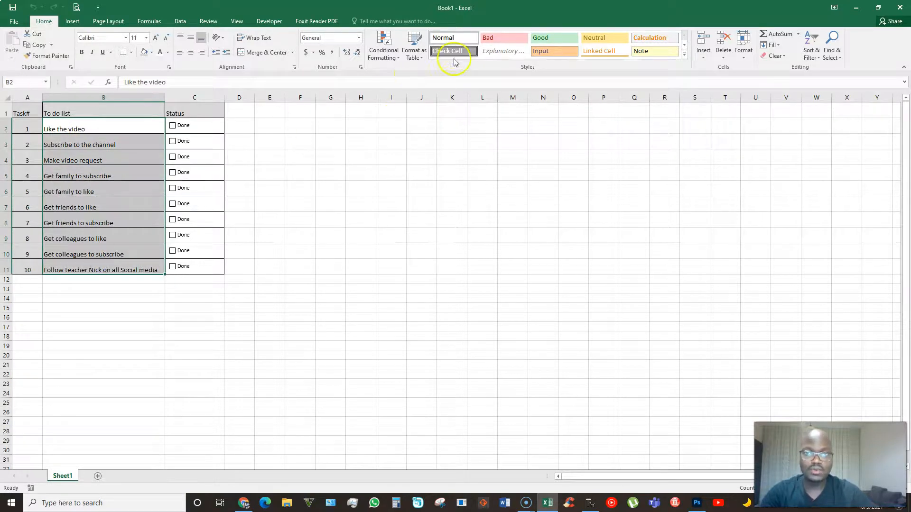
pyautogui.click(387, 50)
pyautogui.moveTo(399, 189)
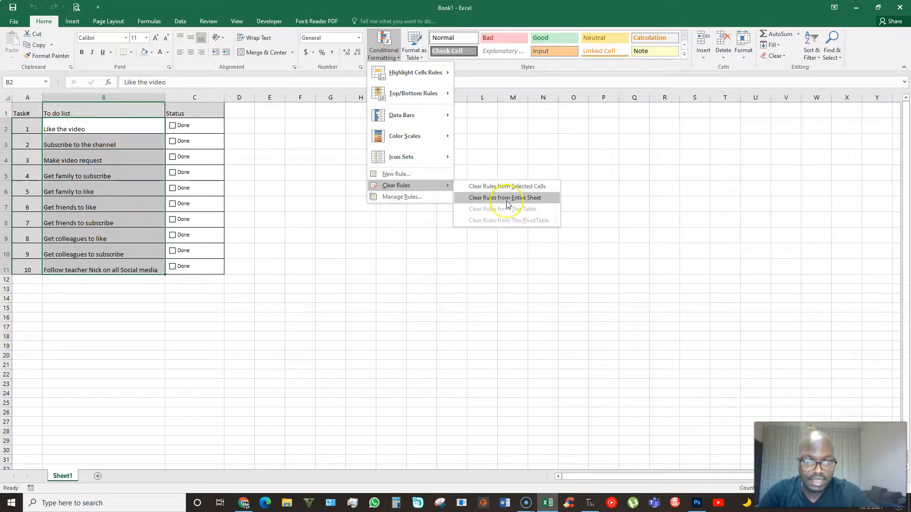
pyautogui.click(506, 198)
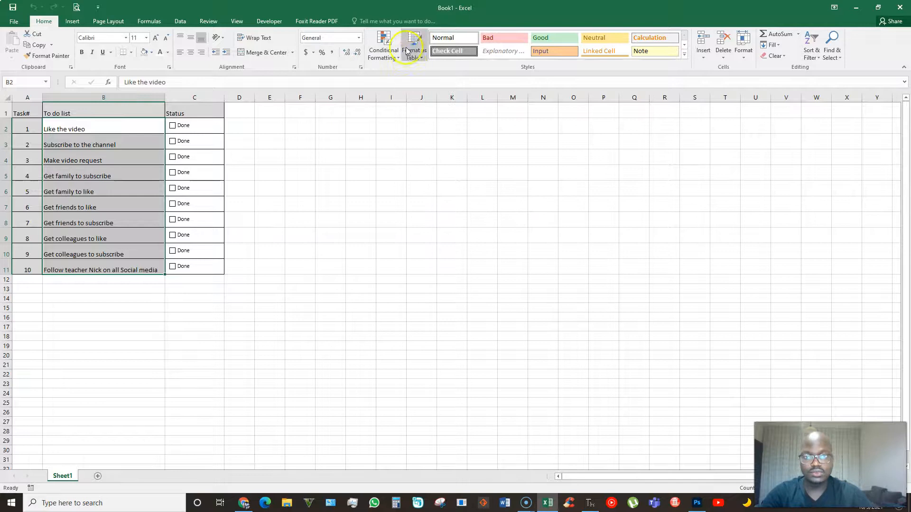
# Add a formula-based conditional formatting rule =$C$2=True for the task names in B2:B11 and open its format settings.
pyautogui.click(391, 56)
pyautogui.click(396, 174)
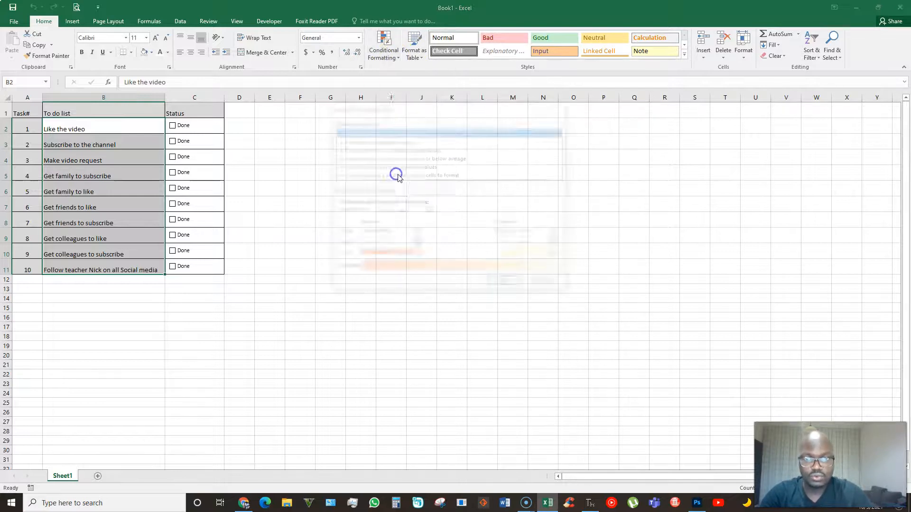
pyautogui.click(368, 175)
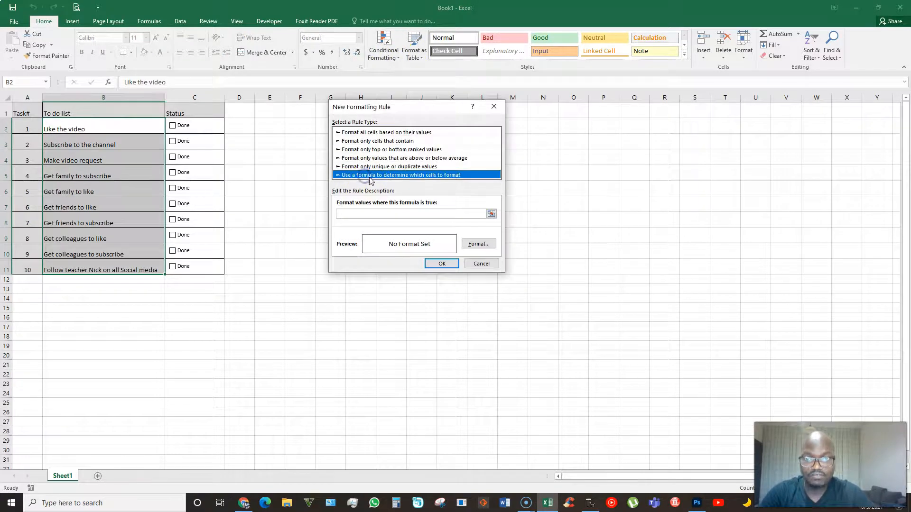
pyautogui.click(350, 212)
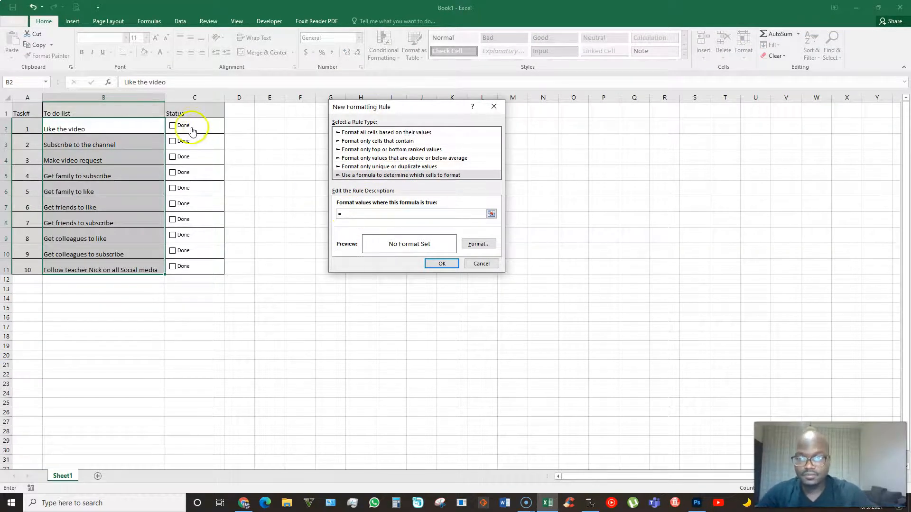
pyautogui.click(216, 127)
pyautogui.write('=True')
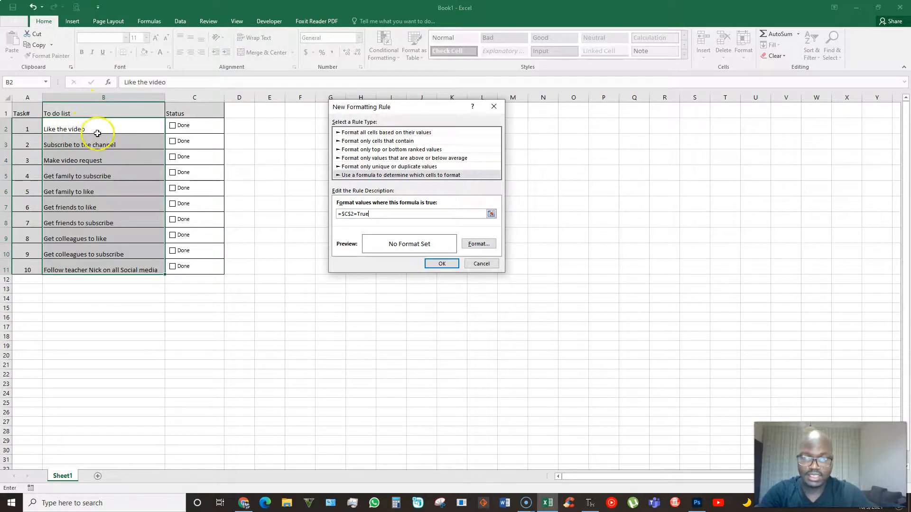
pyautogui.click(479, 245)
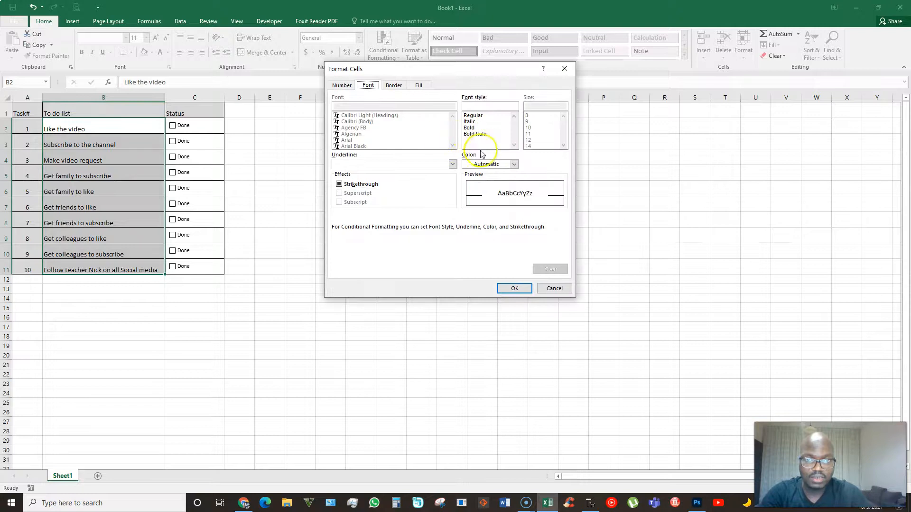
# Try green, black and white as the font color of the rule's format.
pyautogui.click(514, 164)
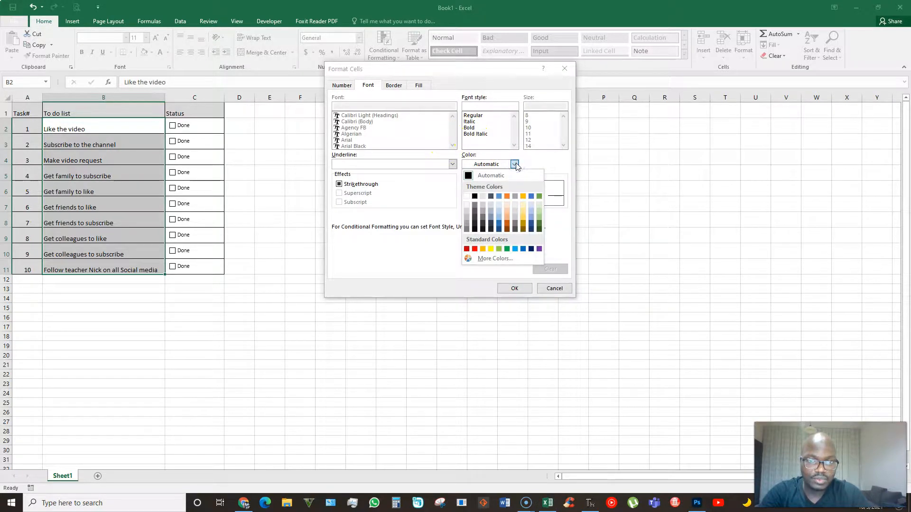
pyautogui.click(507, 249)
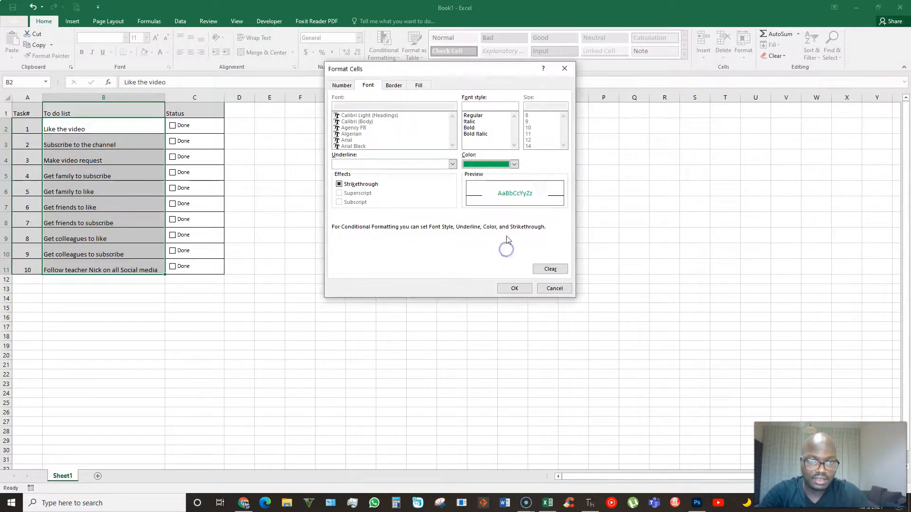
pyautogui.click(515, 164)
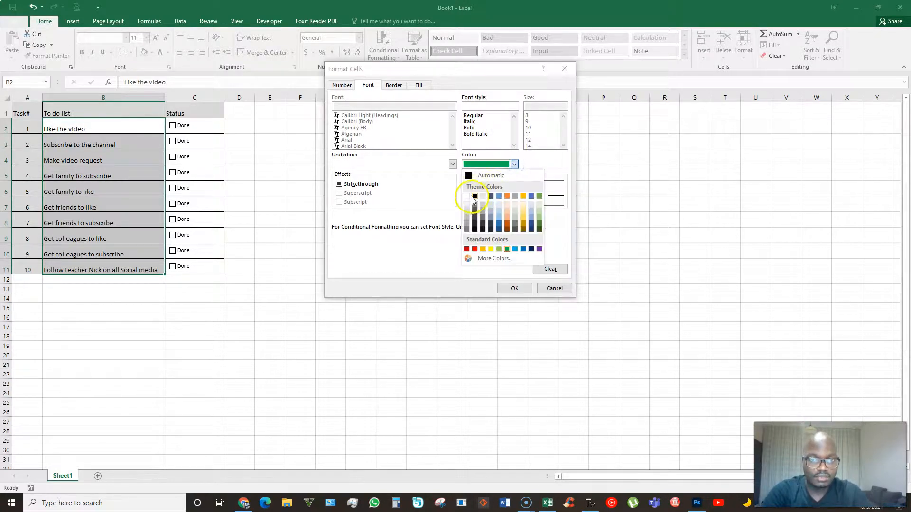
pyautogui.click(474, 197)
pyautogui.click(515, 165)
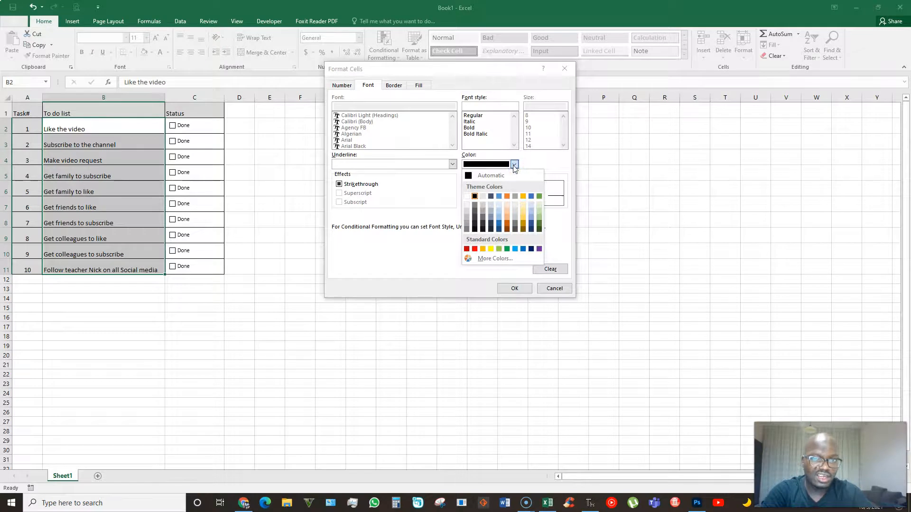
pyautogui.click(467, 196)
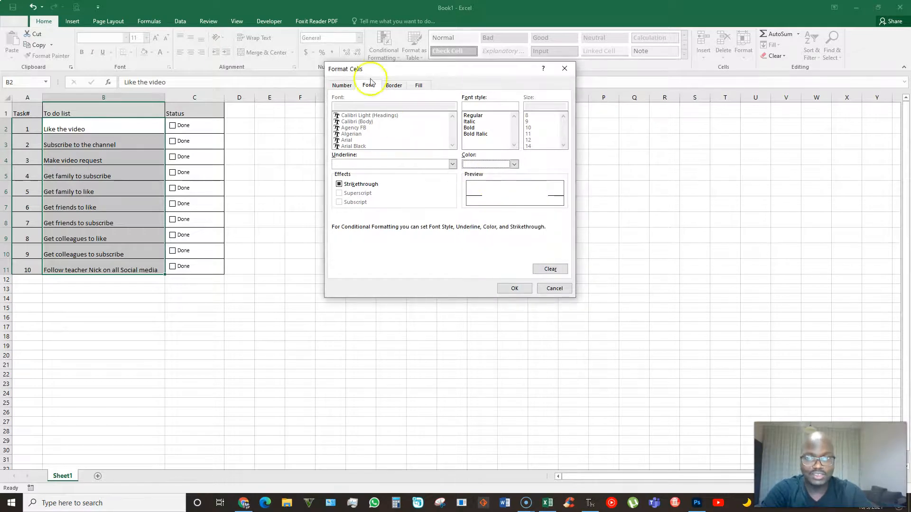
# Set the fill color of the rule's format to the standard green.
pyautogui.click(419, 85)
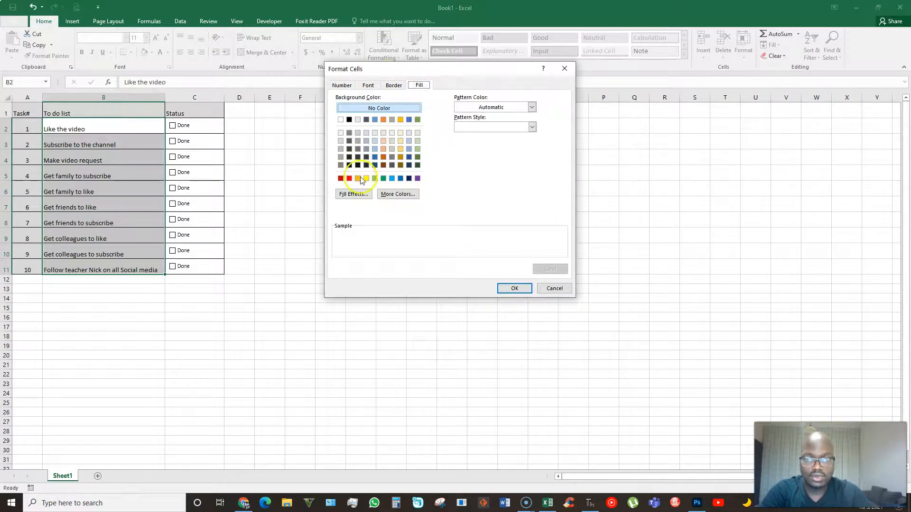
pyautogui.click(383, 179)
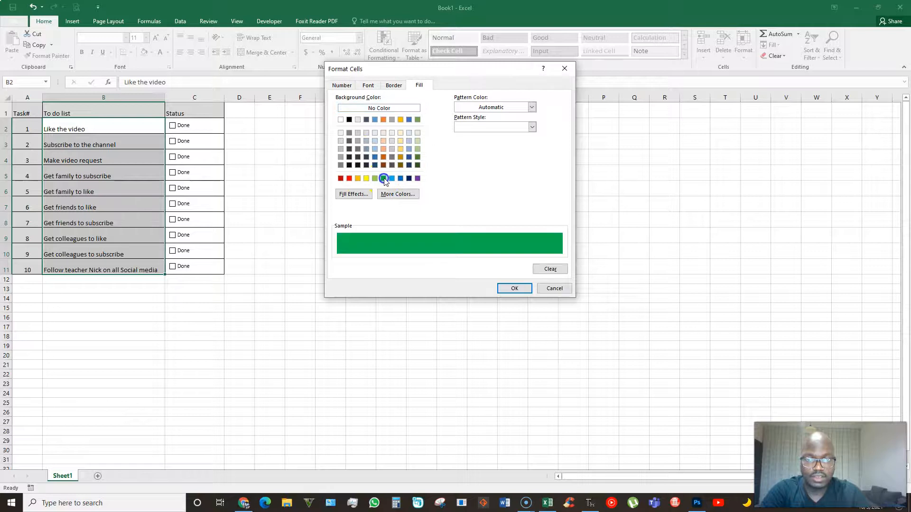
pyautogui.click(368, 86)
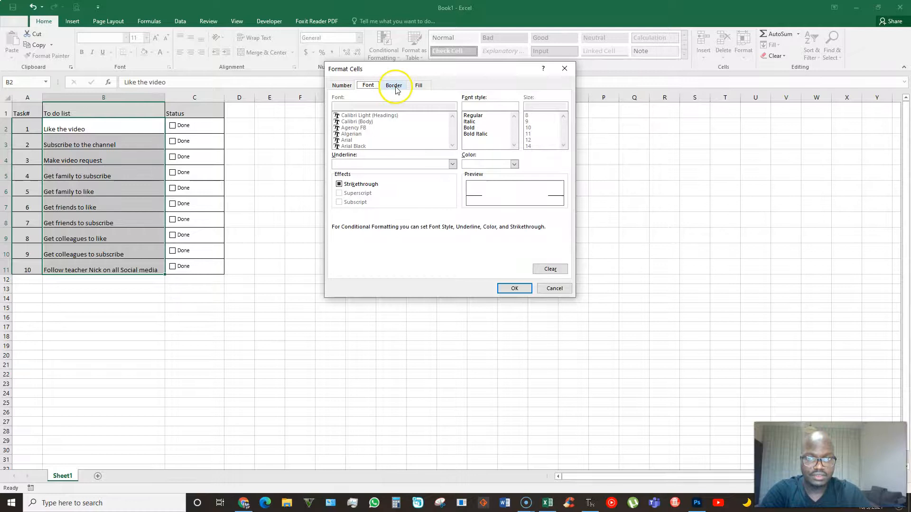
pyautogui.click(420, 87)
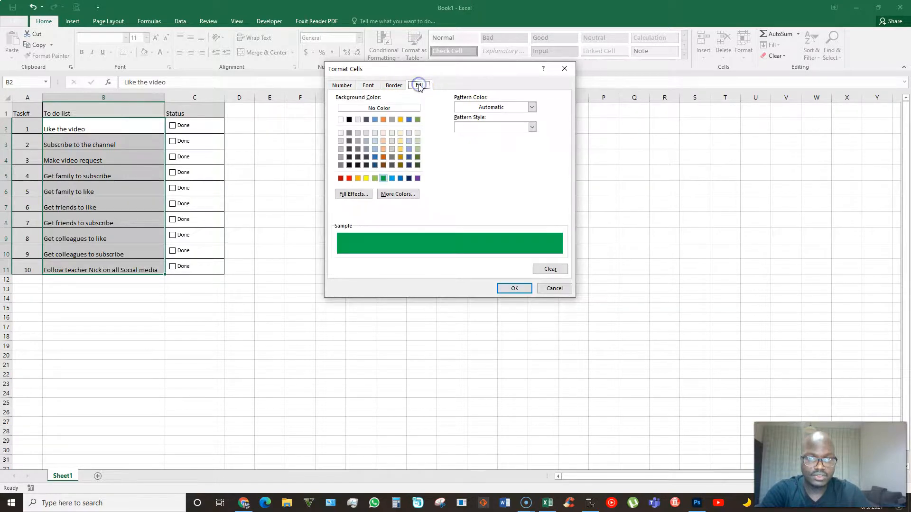
# Set the rule's font color to black and apply the finished formatting rule to the task names.
pyautogui.click(367, 86)
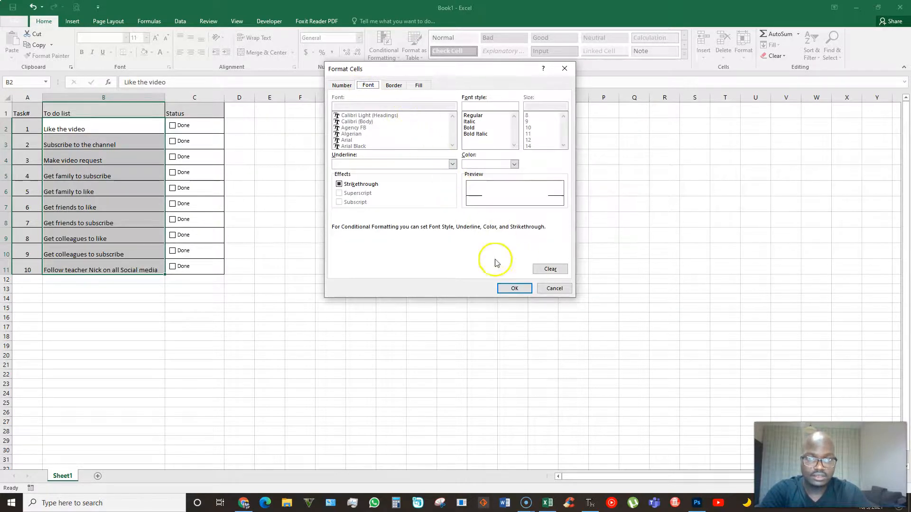
pyautogui.click(513, 164)
pyautogui.click(474, 196)
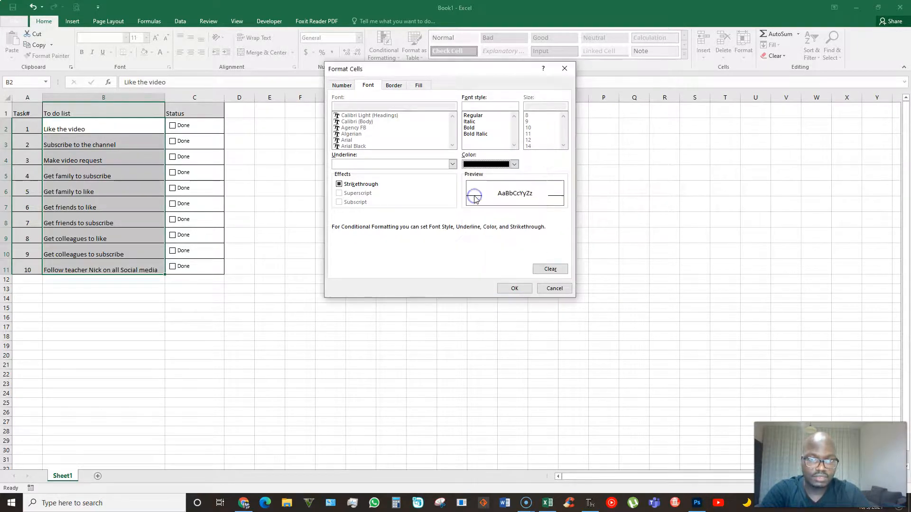
pyautogui.click(419, 85)
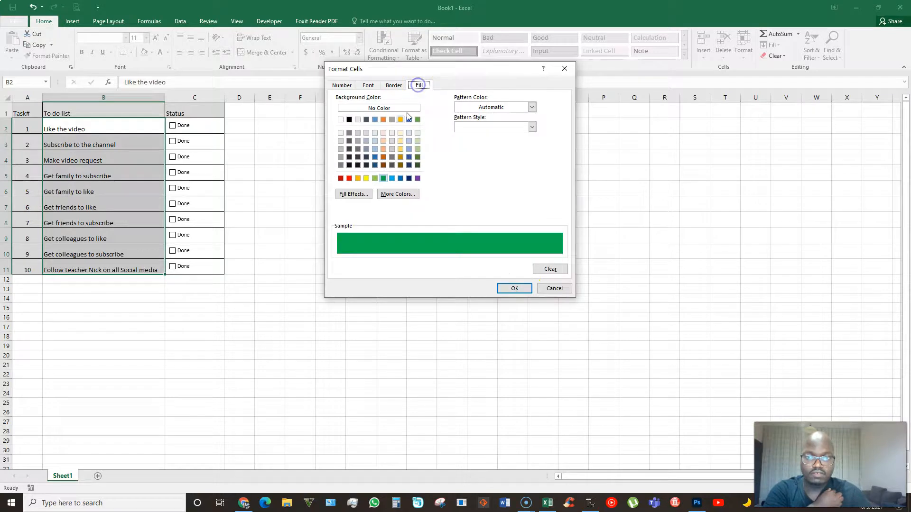
pyautogui.click(514, 288)
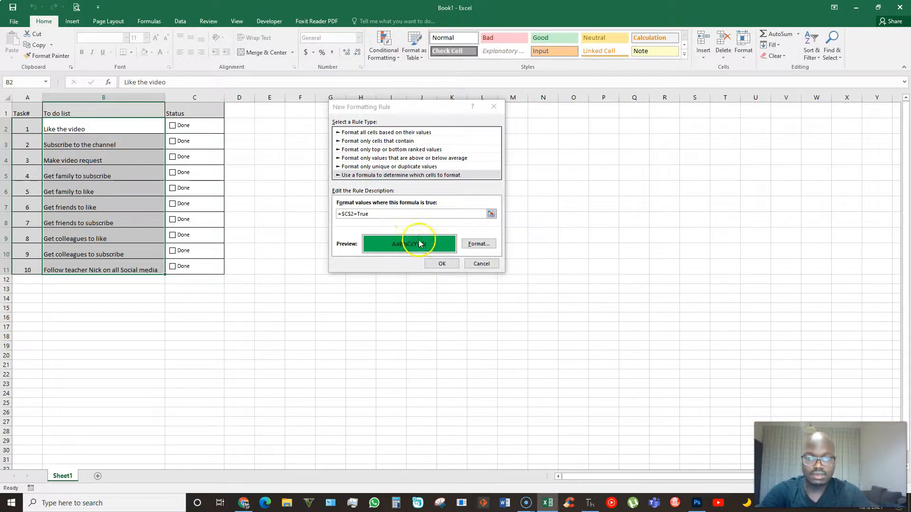
pyautogui.click(442, 264)
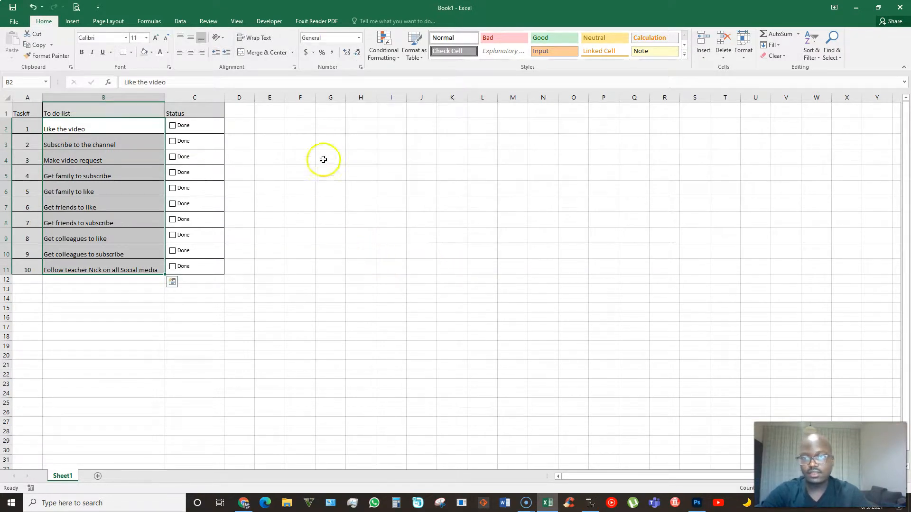
# Toggle the task 1 Done check box on and off to test the conditional formatting.
pyautogui.click(318, 129)
pyautogui.click(173, 126)
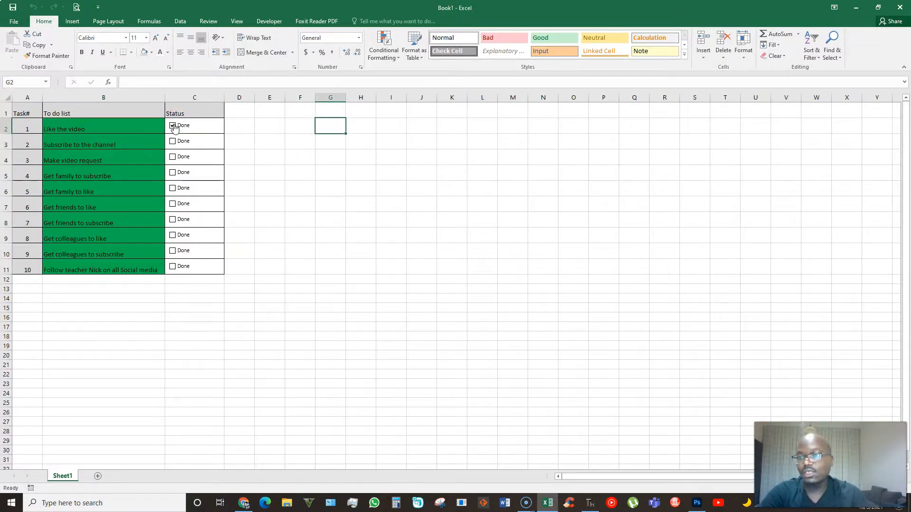
pyautogui.click(172, 125)
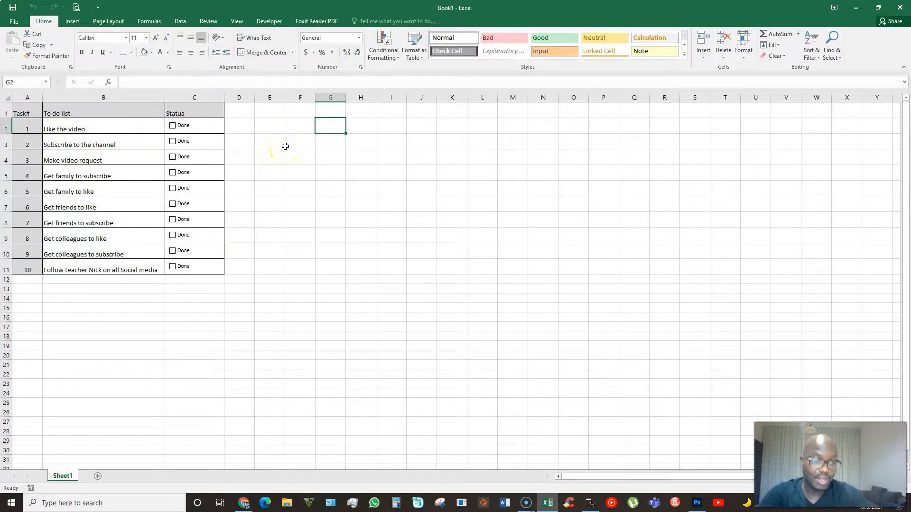
# Edit the conditional formatting rule of B2:B11 so its formula uses the row-relative reference =$C2=TRUE.
pyautogui.click(74, 127)
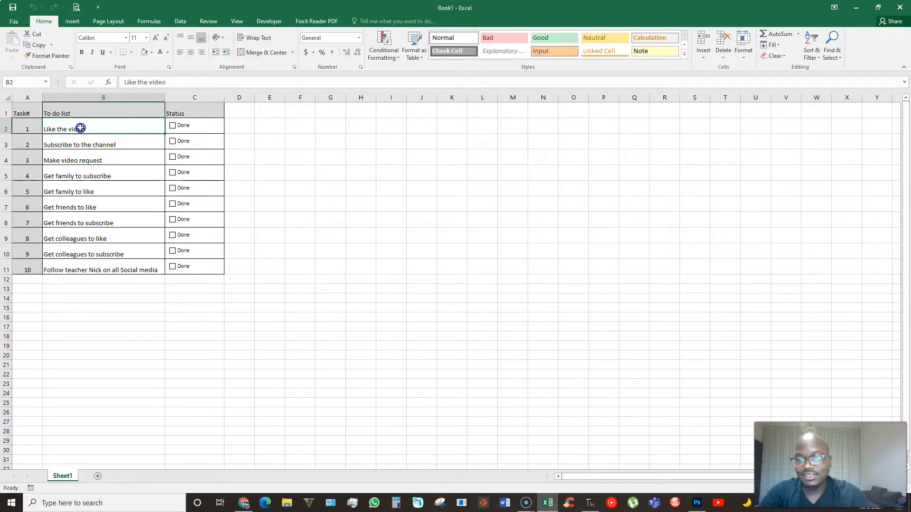
pyautogui.moveTo(100, 128); pyautogui.dragTo(103, 265)
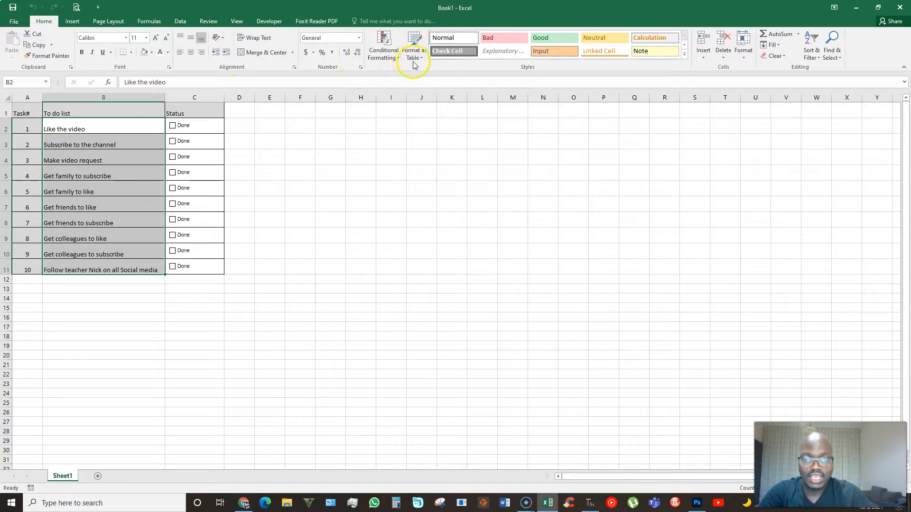
pyautogui.click(378, 57)
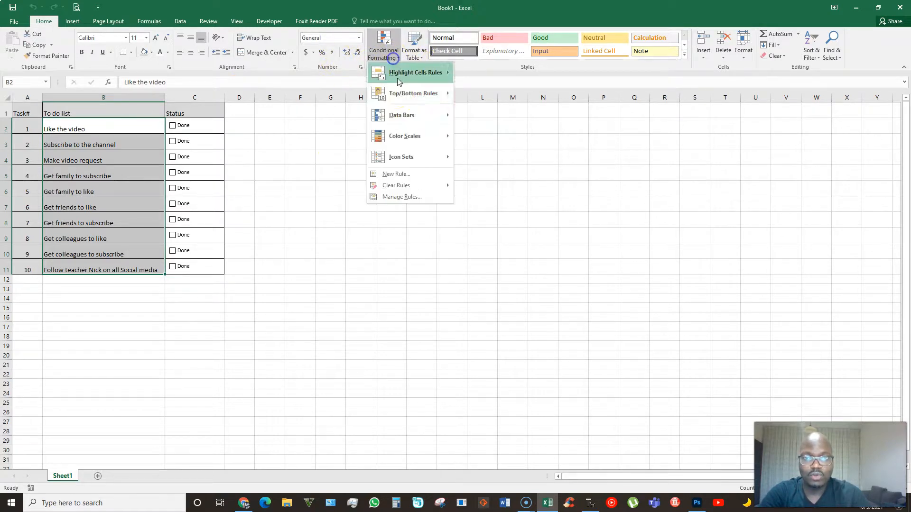
pyautogui.click(401, 196)
pyautogui.click(323, 176)
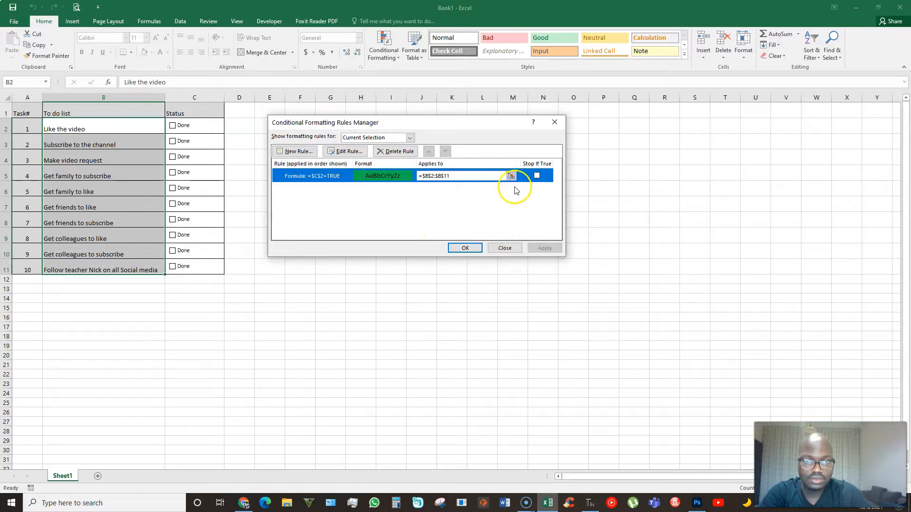
pyautogui.click(345, 150)
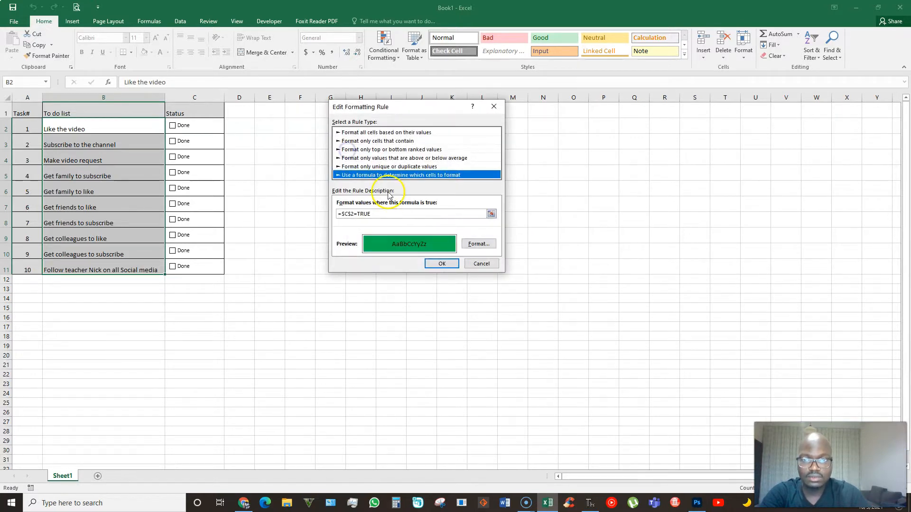
pyautogui.click(351, 213)
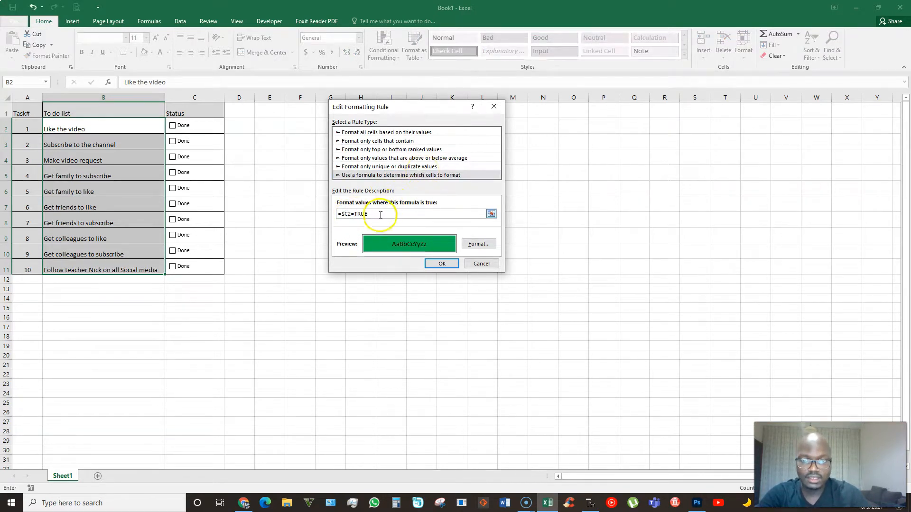
pyautogui.click(438, 264)
pyautogui.click(459, 247)
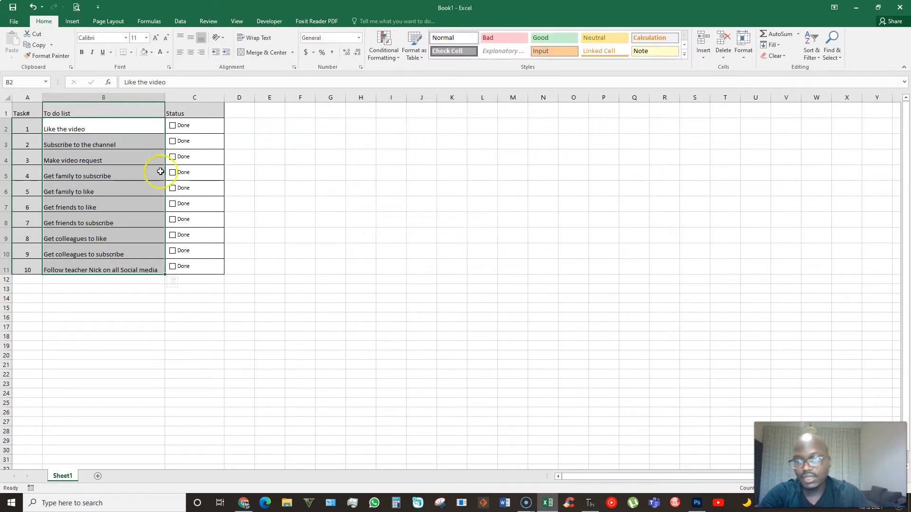
# Toggle the Done check boxes of tasks 1 to 5 on and off to test the edited rule row by row.
pyautogui.click(270, 157)
pyautogui.click(172, 126)
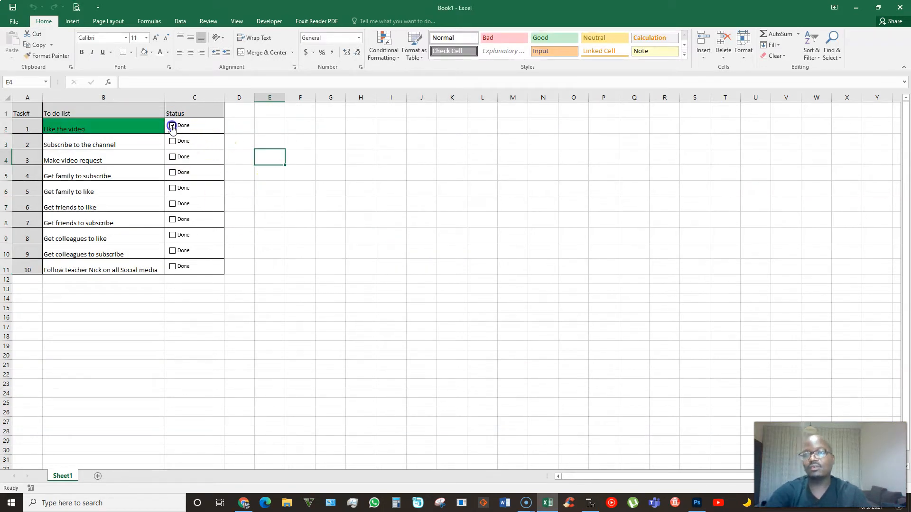
pyautogui.click(172, 127)
pyautogui.click(172, 141)
pyautogui.click(172, 141)
pyautogui.click(172, 157)
pyautogui.click(172, 157)
pyautogui.click(172, 172)
pyautogui.click(172, 172)
pyautogui.click(172, 188)
pyautogui.click(172, 189)
# Mark tasks 6, 8, 1, 3 and 4 as Done with their check boxes.
pyautogui.click(173, 204)
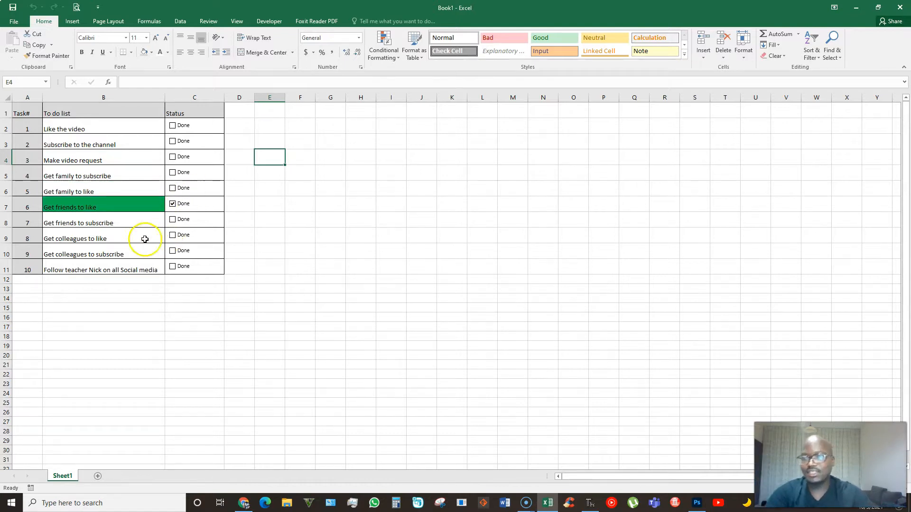
pyautogui.click(173, 236)
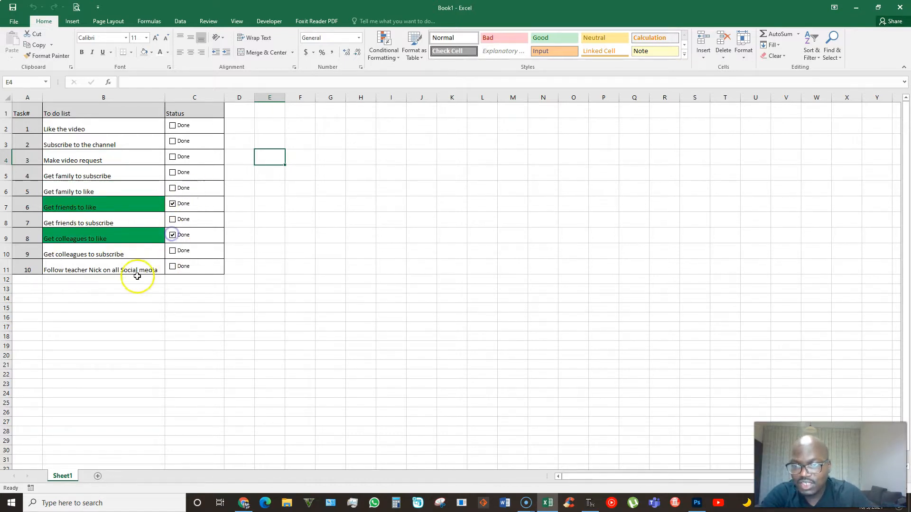
pyautogui.click(173, 125)
pyautogui.click(177, 159)
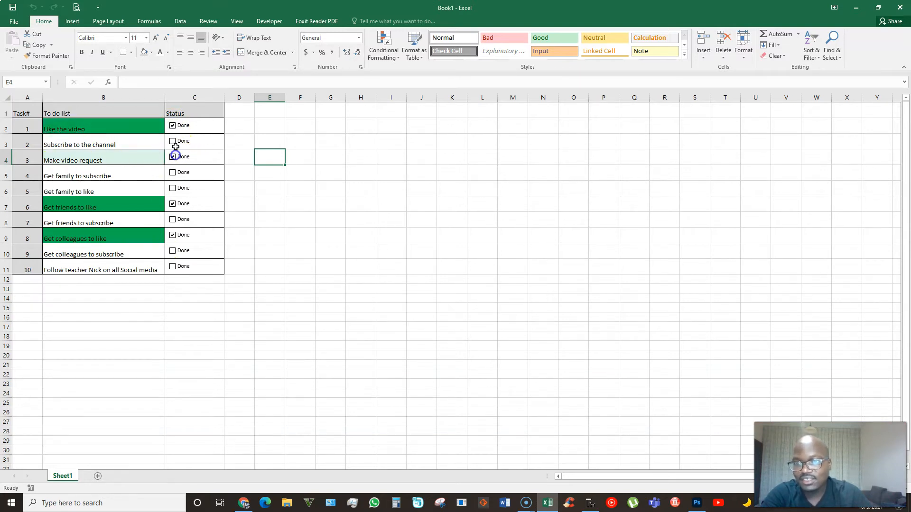
pyautogui.click(176, 175)
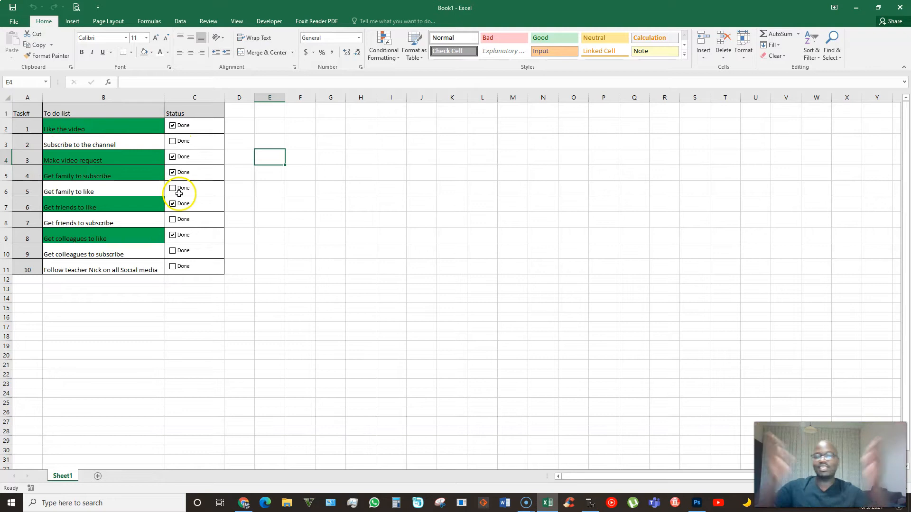